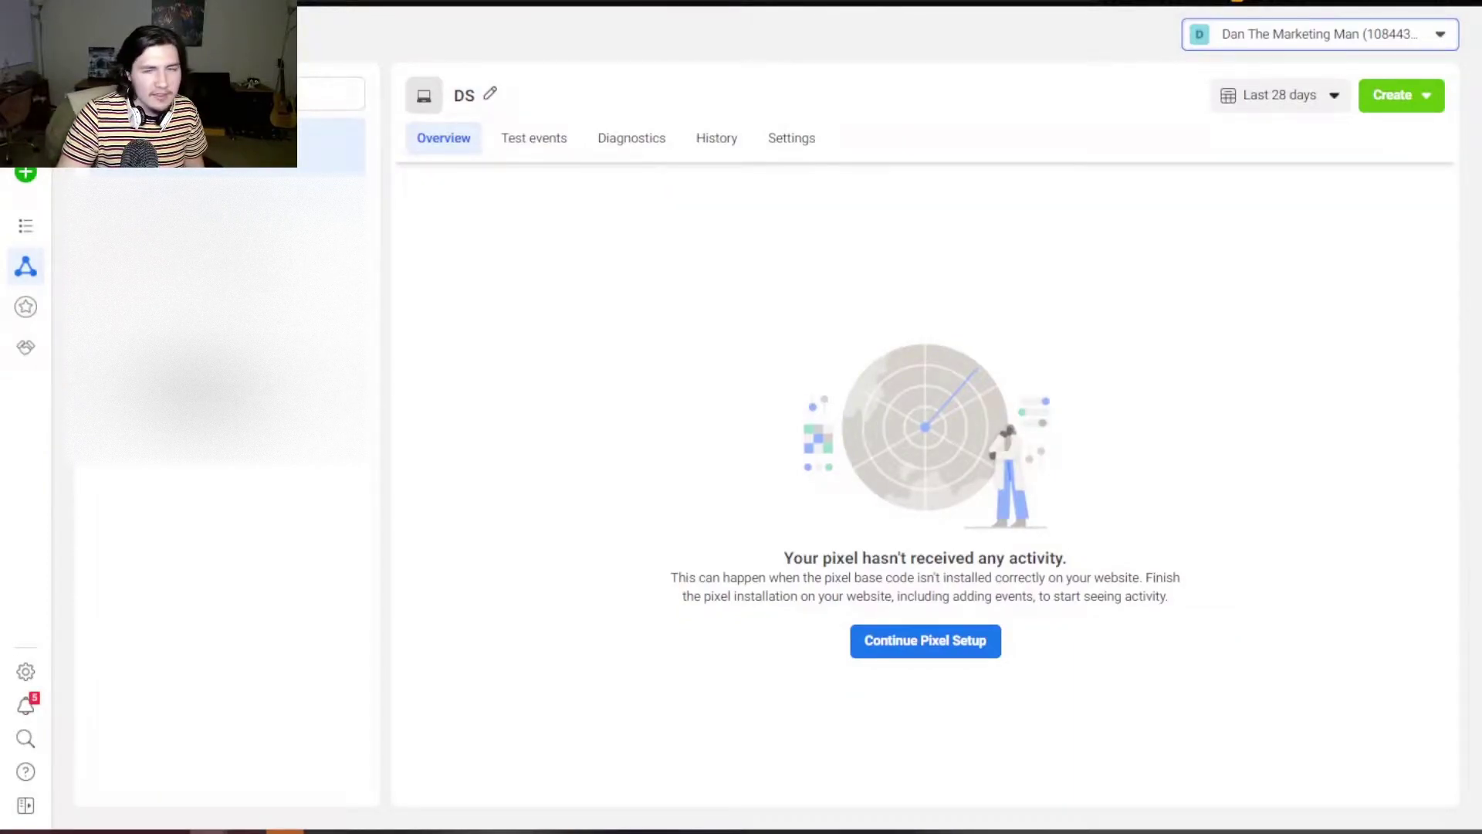
# - Connect a Web data source with Meta Pixel and advance to the pixel naming form
pyautogui.moveTo(25, 267)
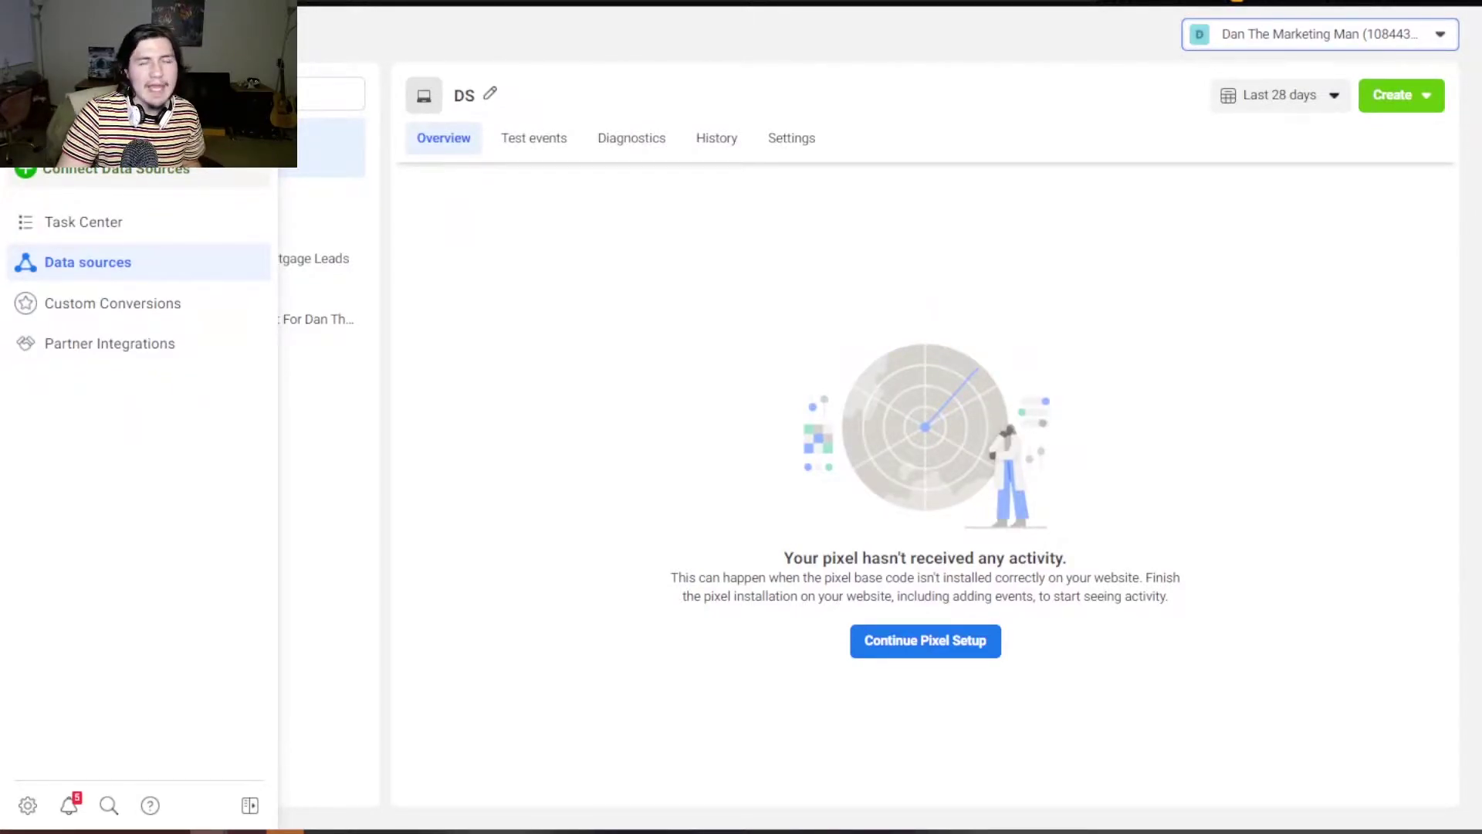
pyautogui.click(109, 170)
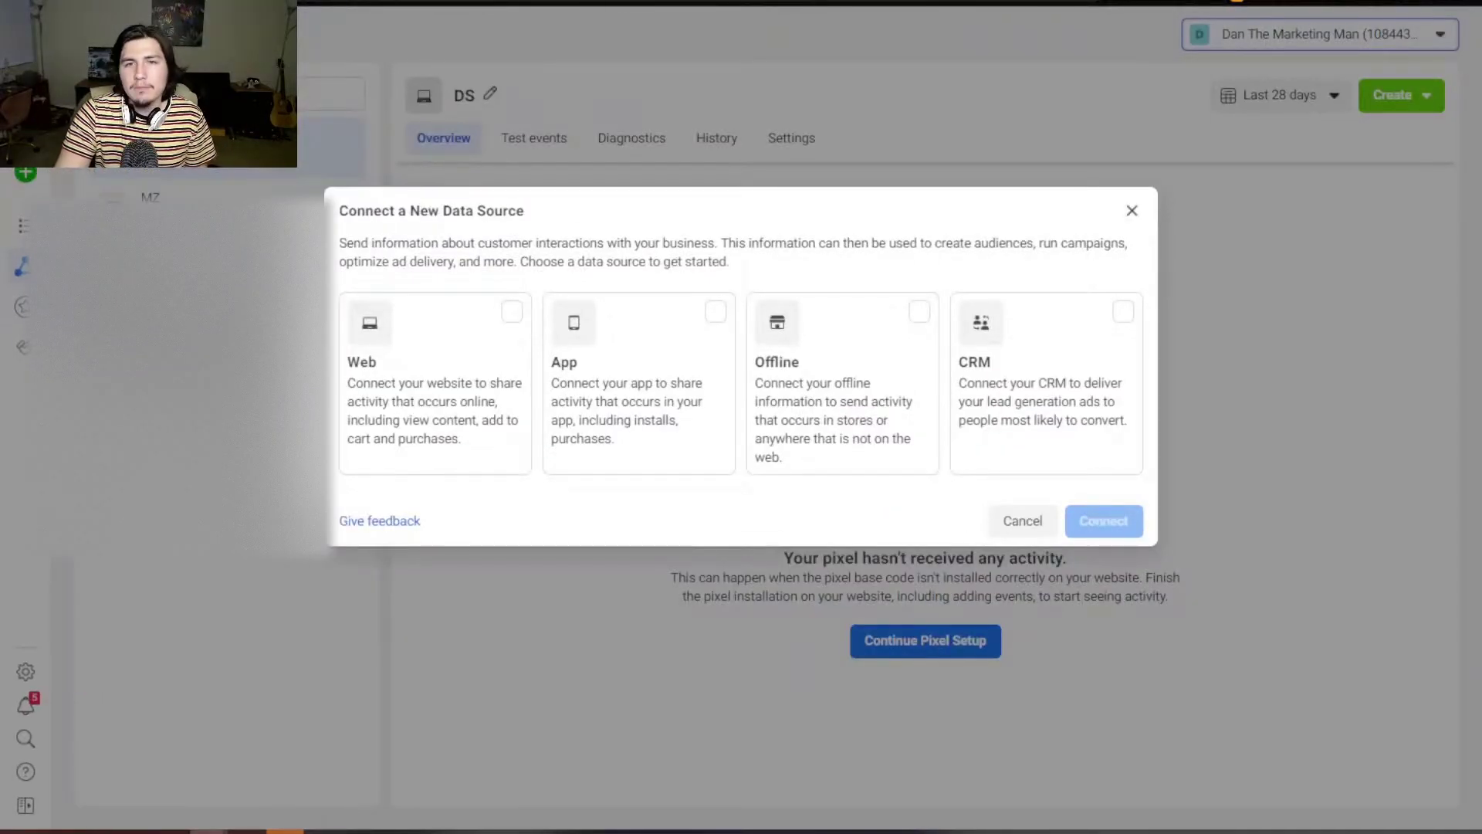
pyautogui.click(435, 382)
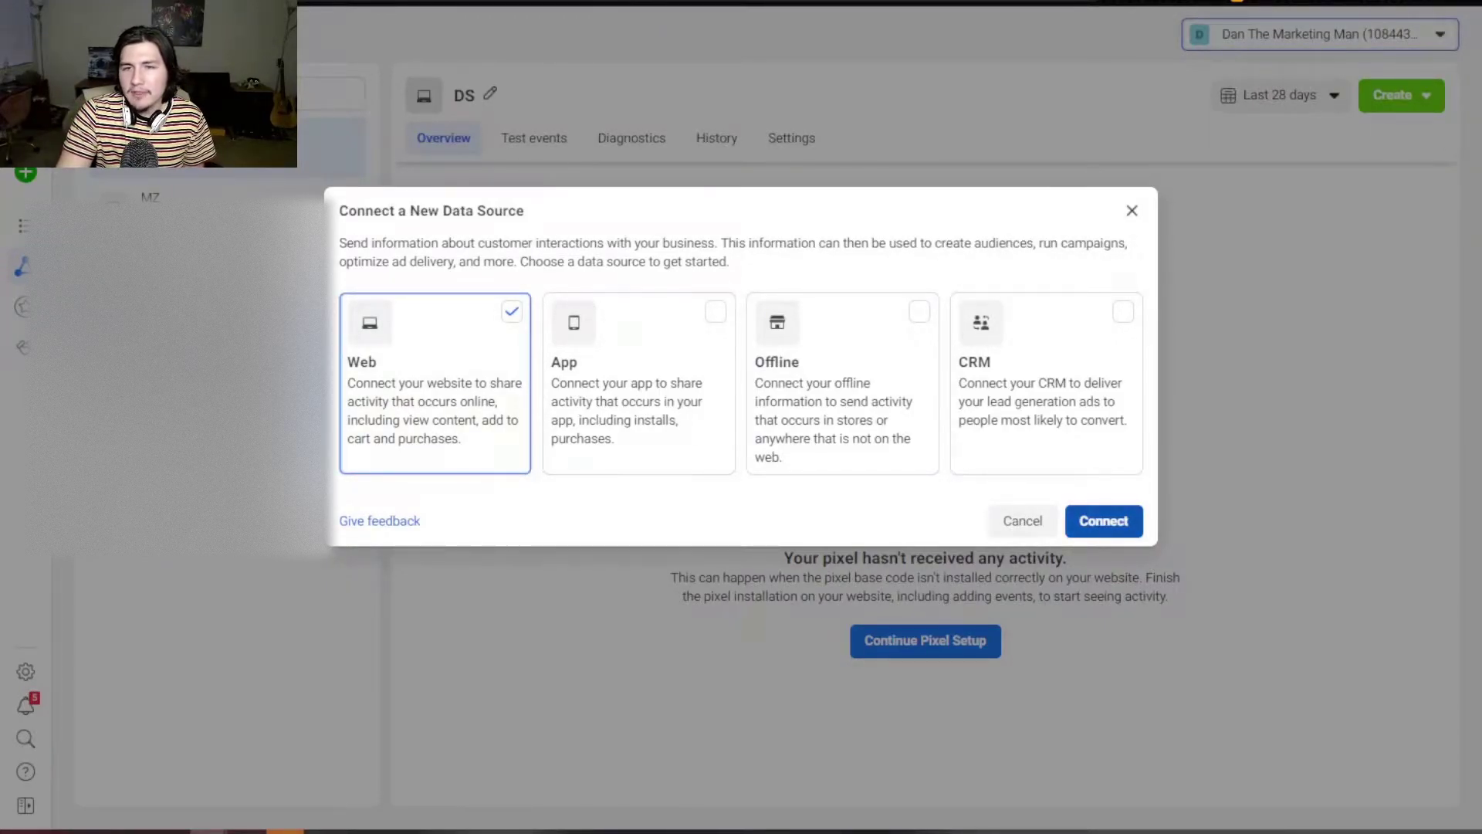
pyautogui.click(1104, 521)
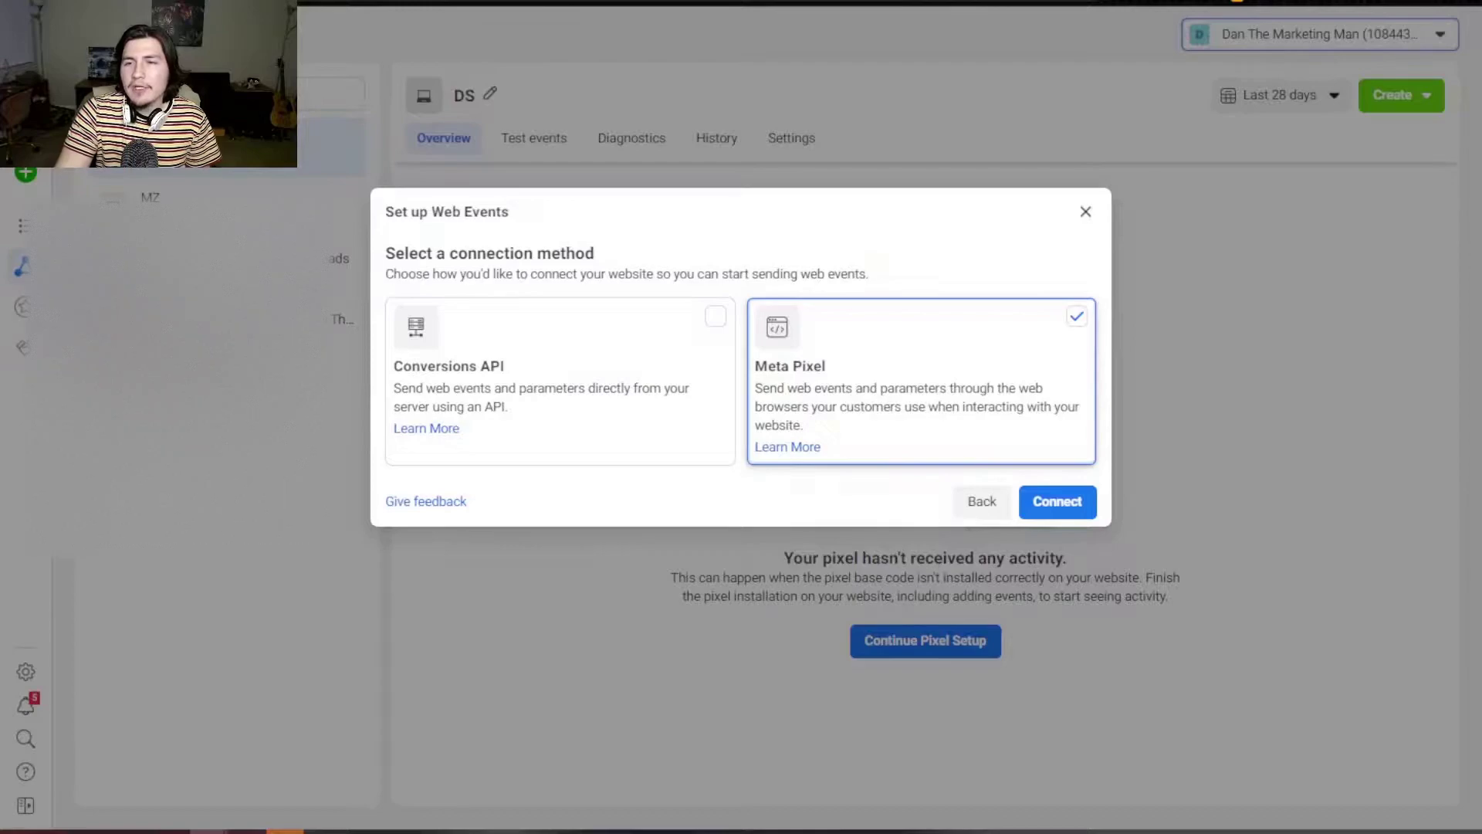
pyautogui.click(1058, 501)
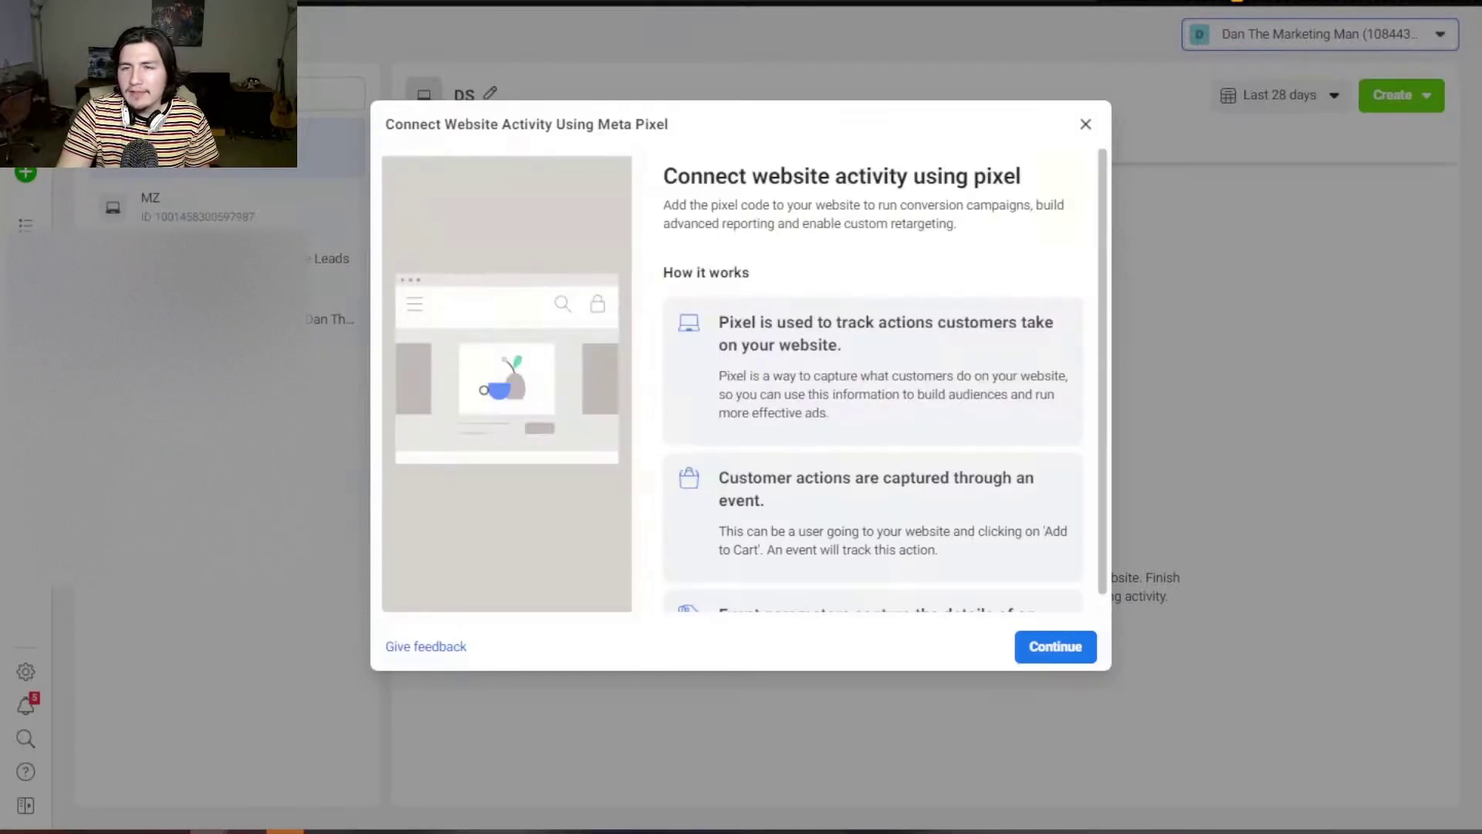
pyautogui.scroll(-2, 873, 386)
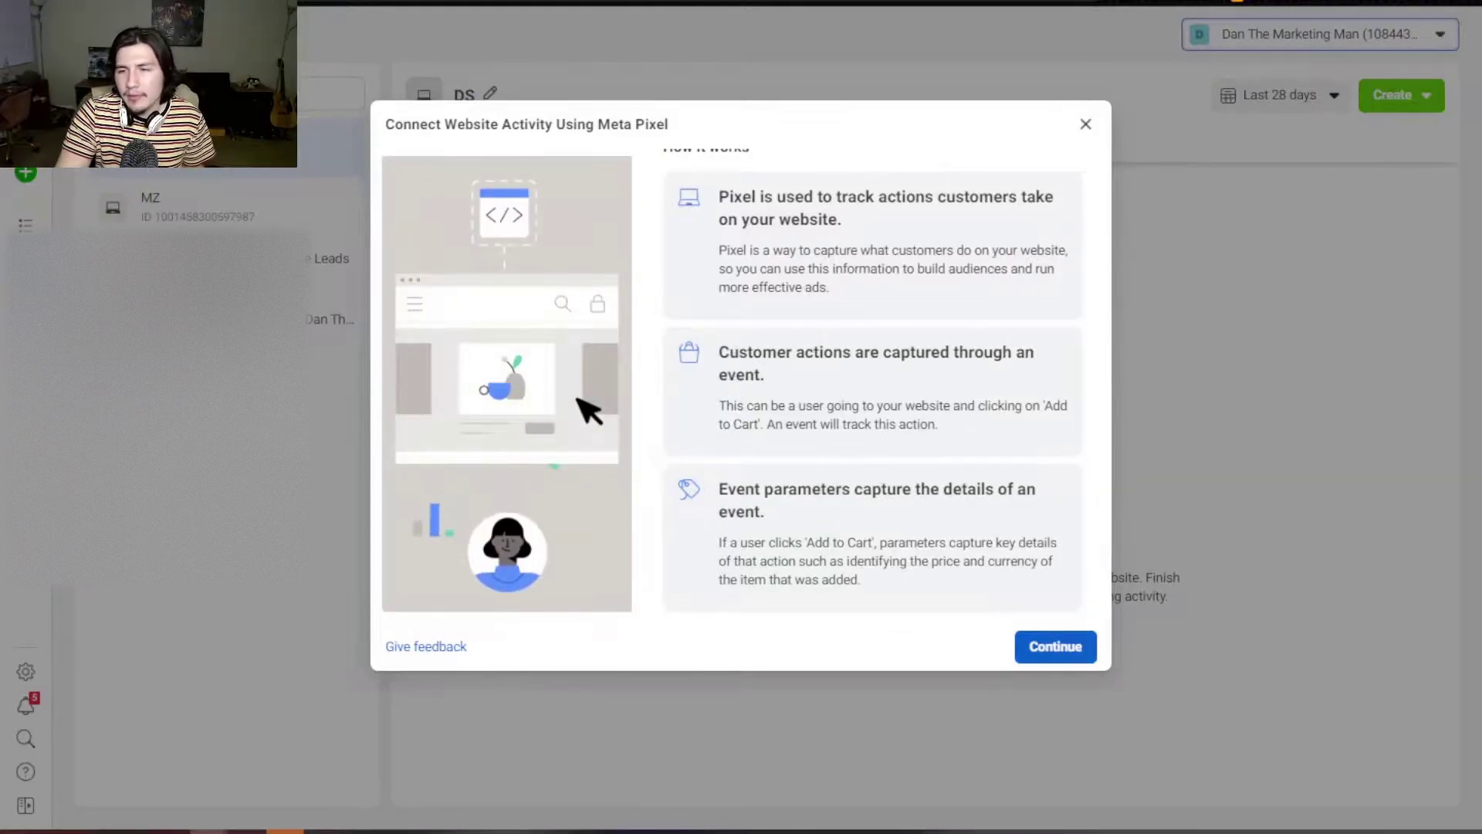
pyautogui.click(1056, 646)
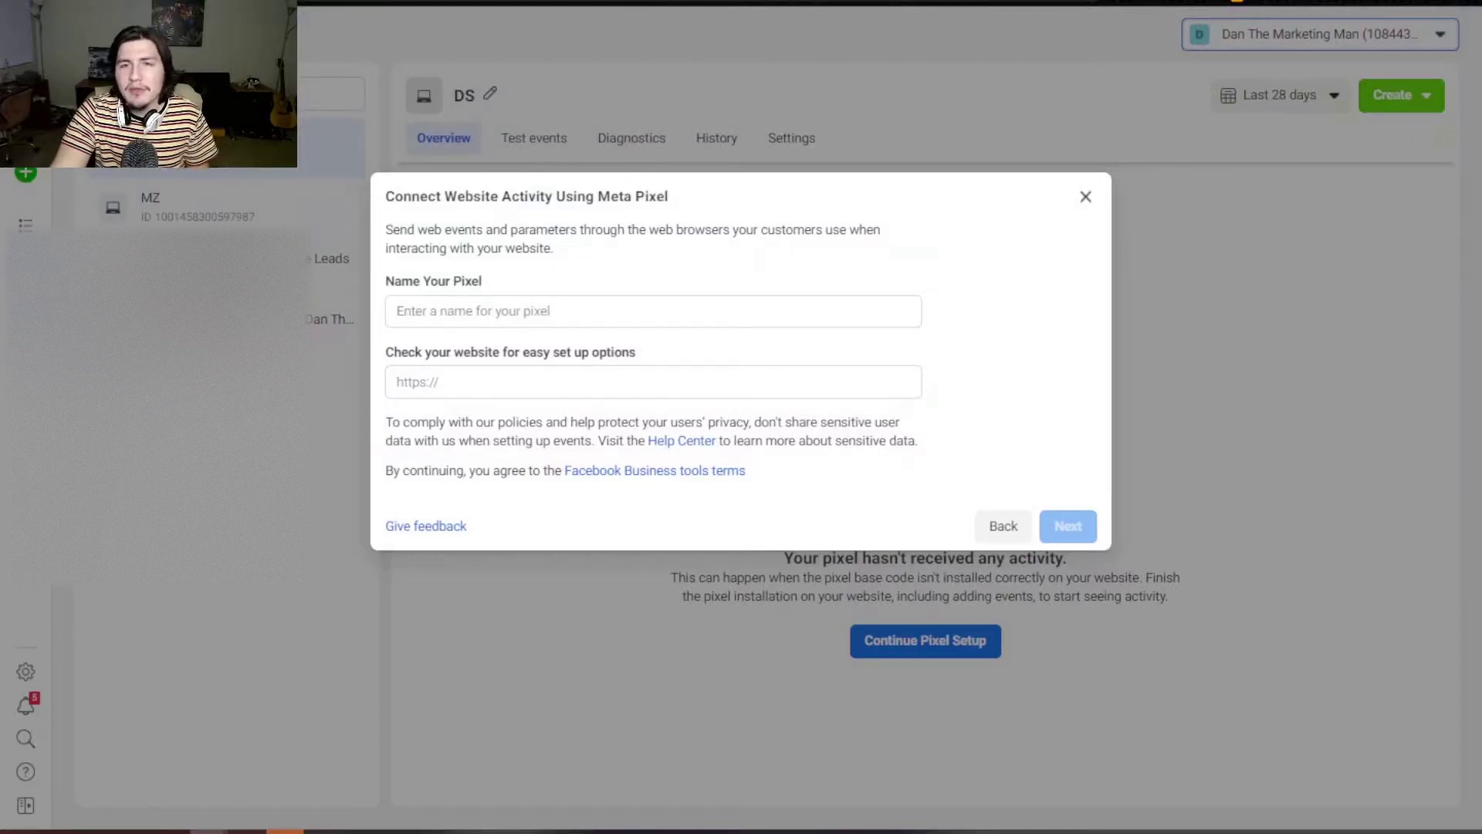
pyautogui.click(654, 311)
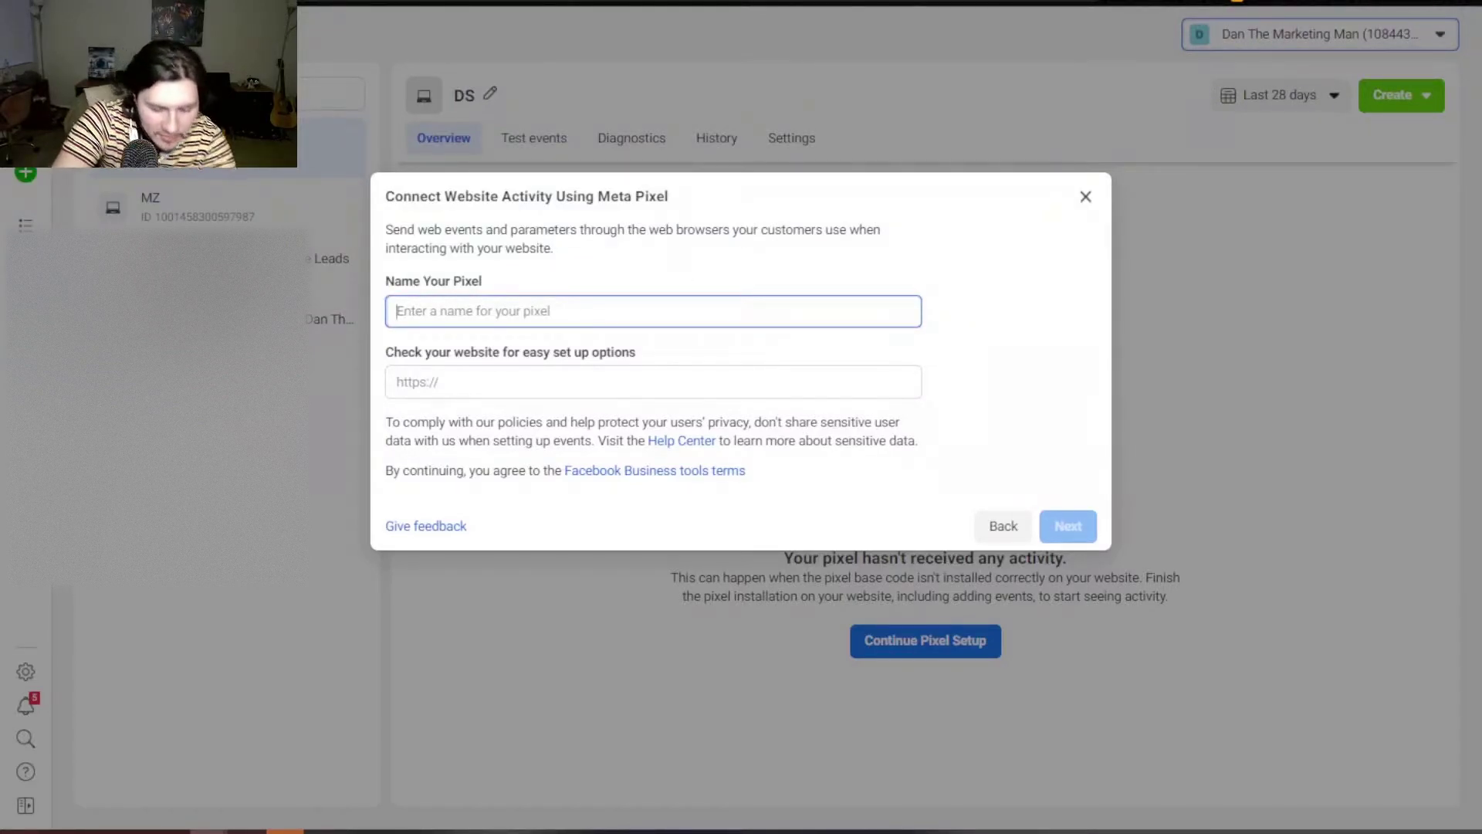
pyautogui.write('MLO Test')
pyautogui.press('Tab')
pyautogui.write('www')
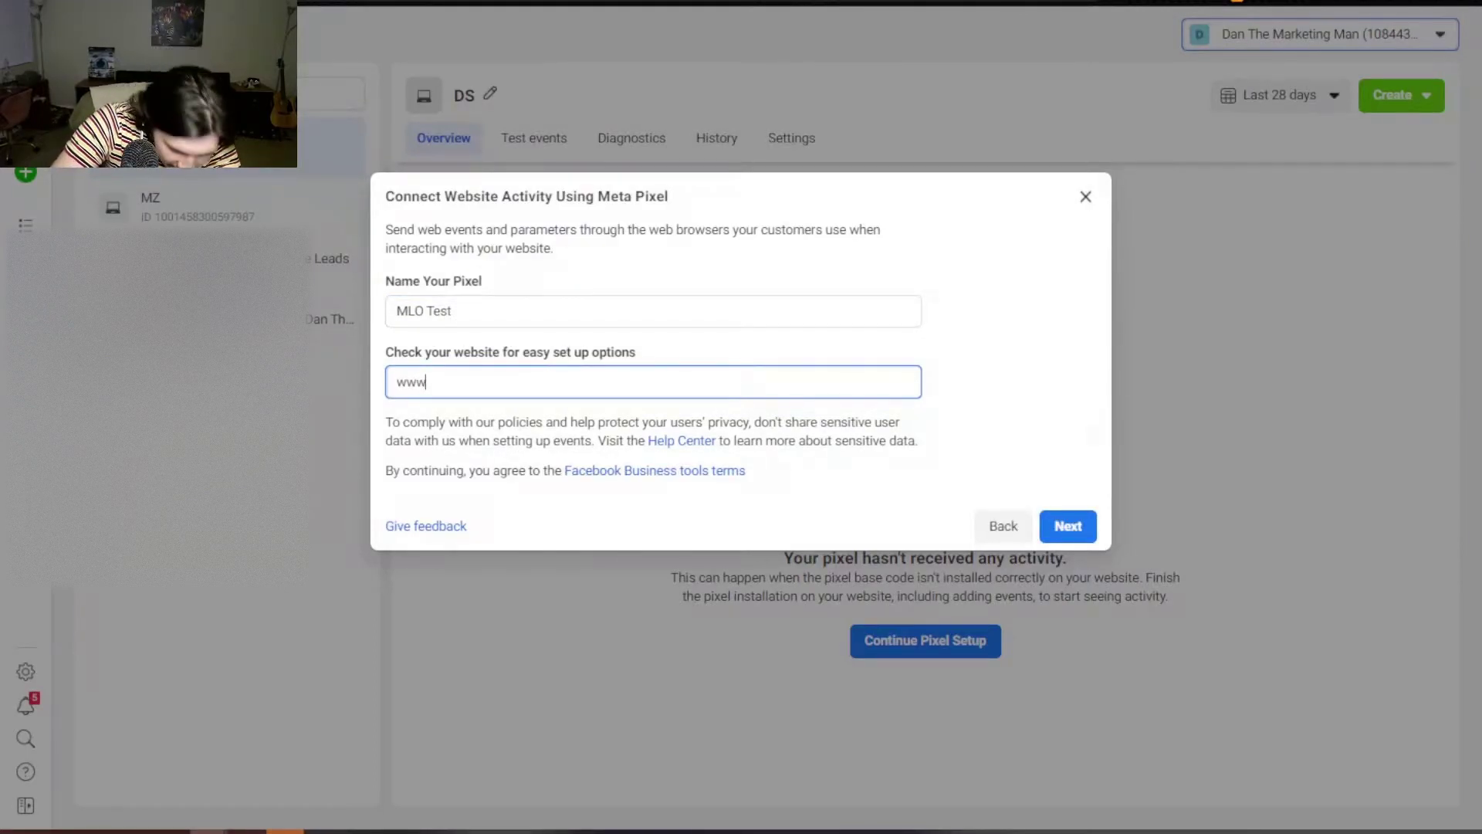
pyautogui.write('.digitalseed.us')
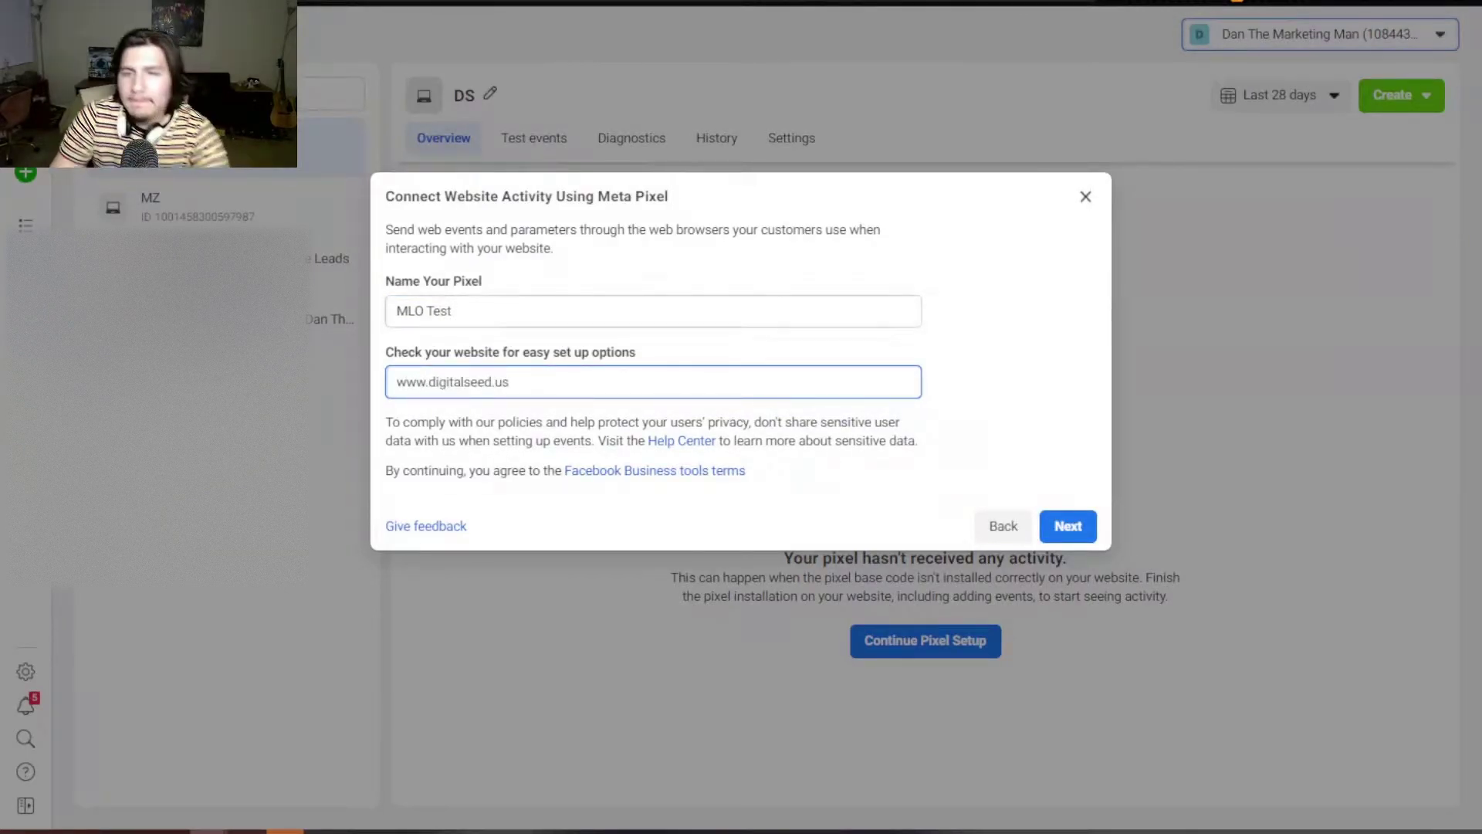
pyautogui.press('Return')
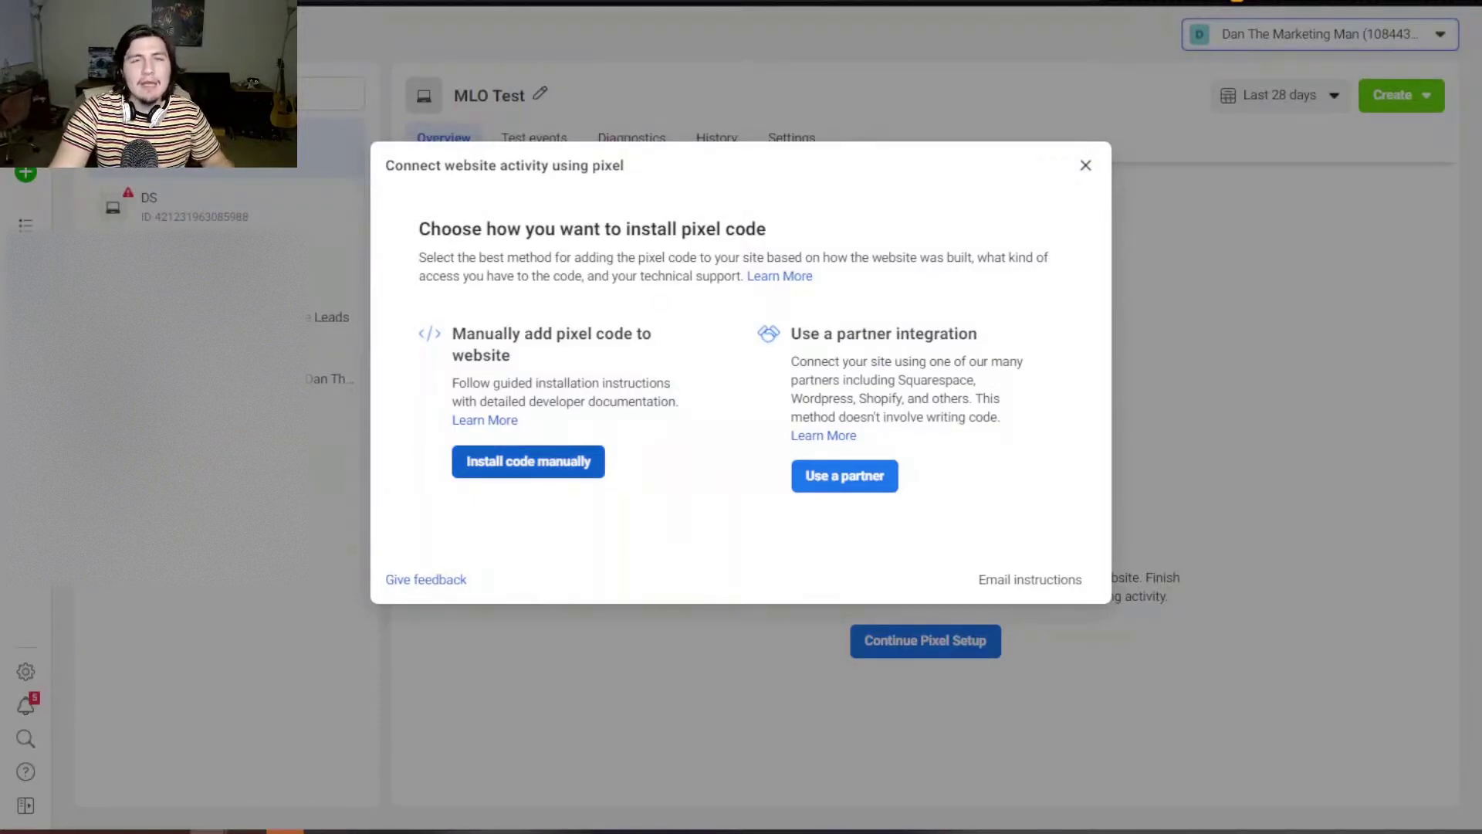
pyautogui.click(528, 461)
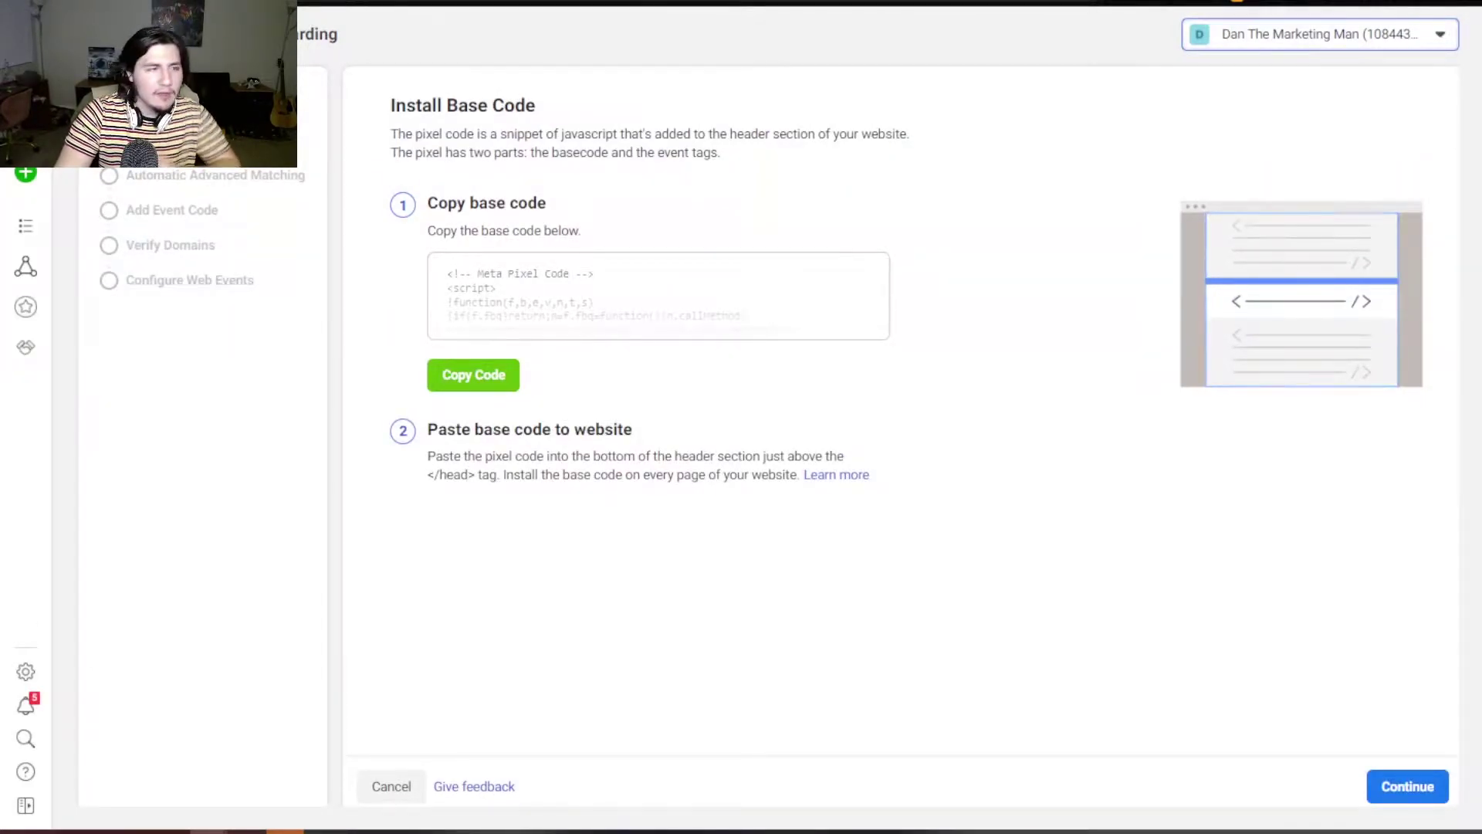
# - Pass the base code step, switch on Automatic Advanced Matching, and continue to event setup
pyautogui.click(1408, 786)
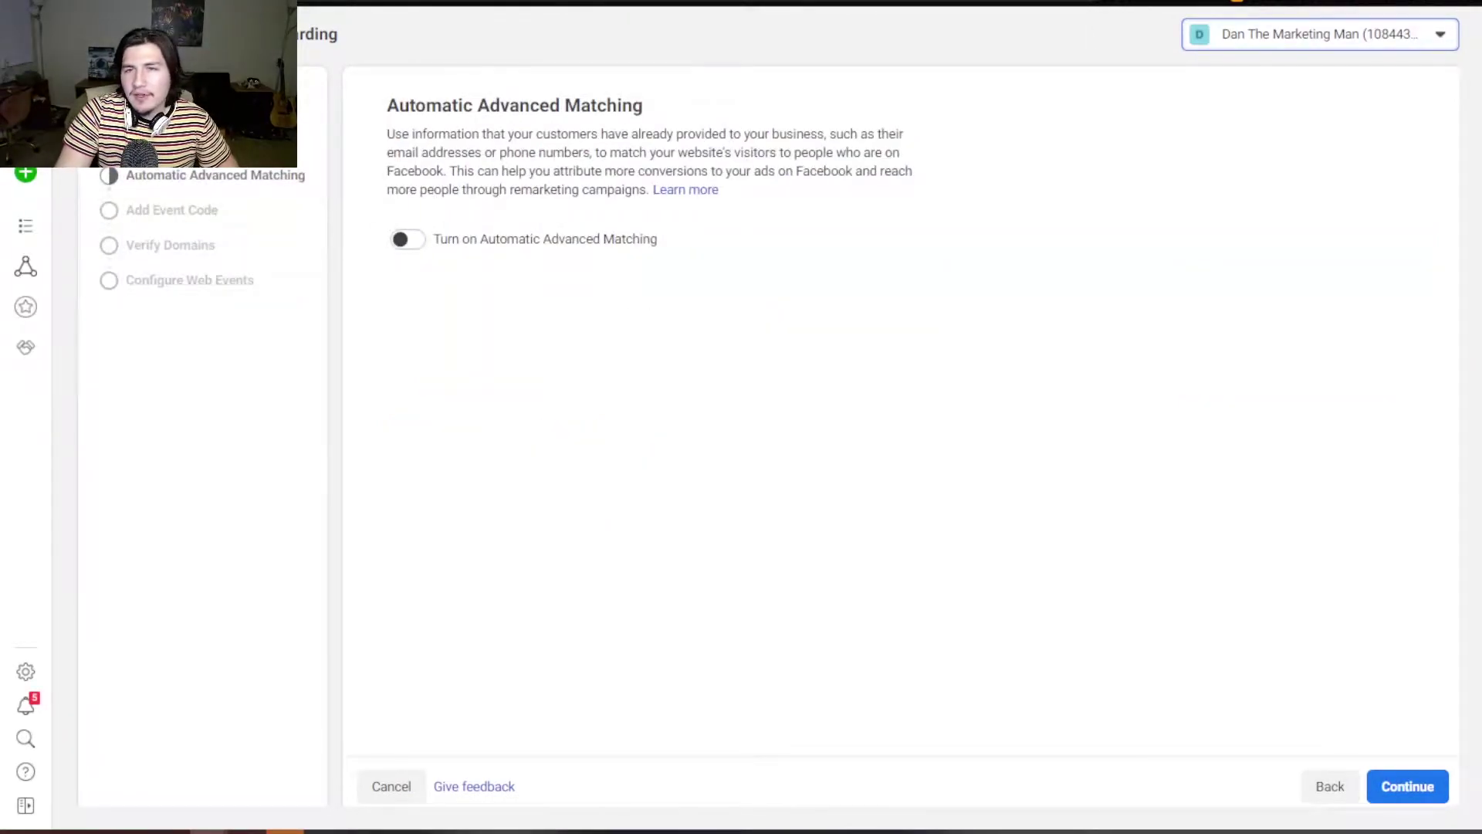
pyautogui.click(406, 239)
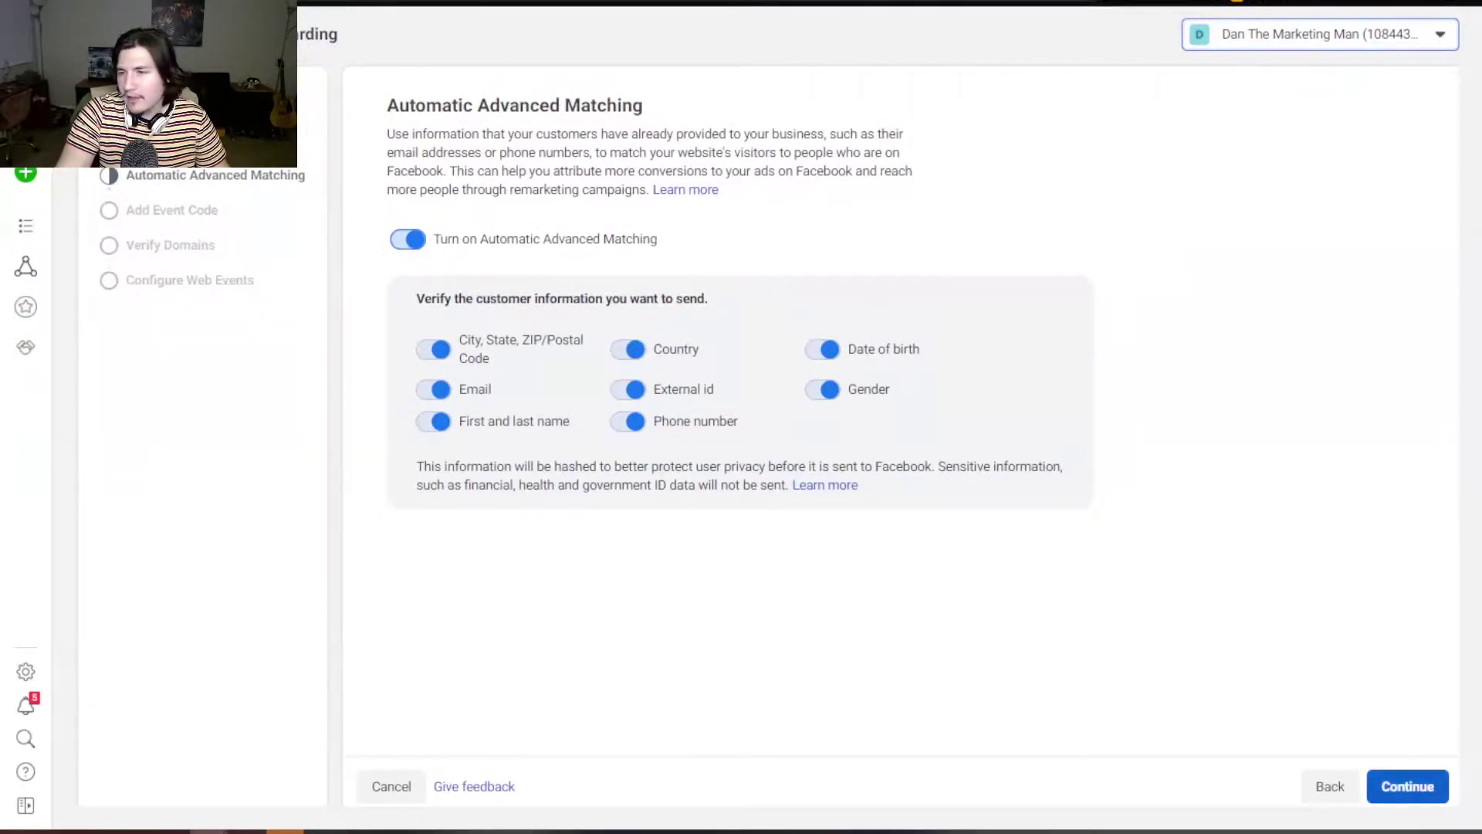
pyautogui.click(1408, 786)
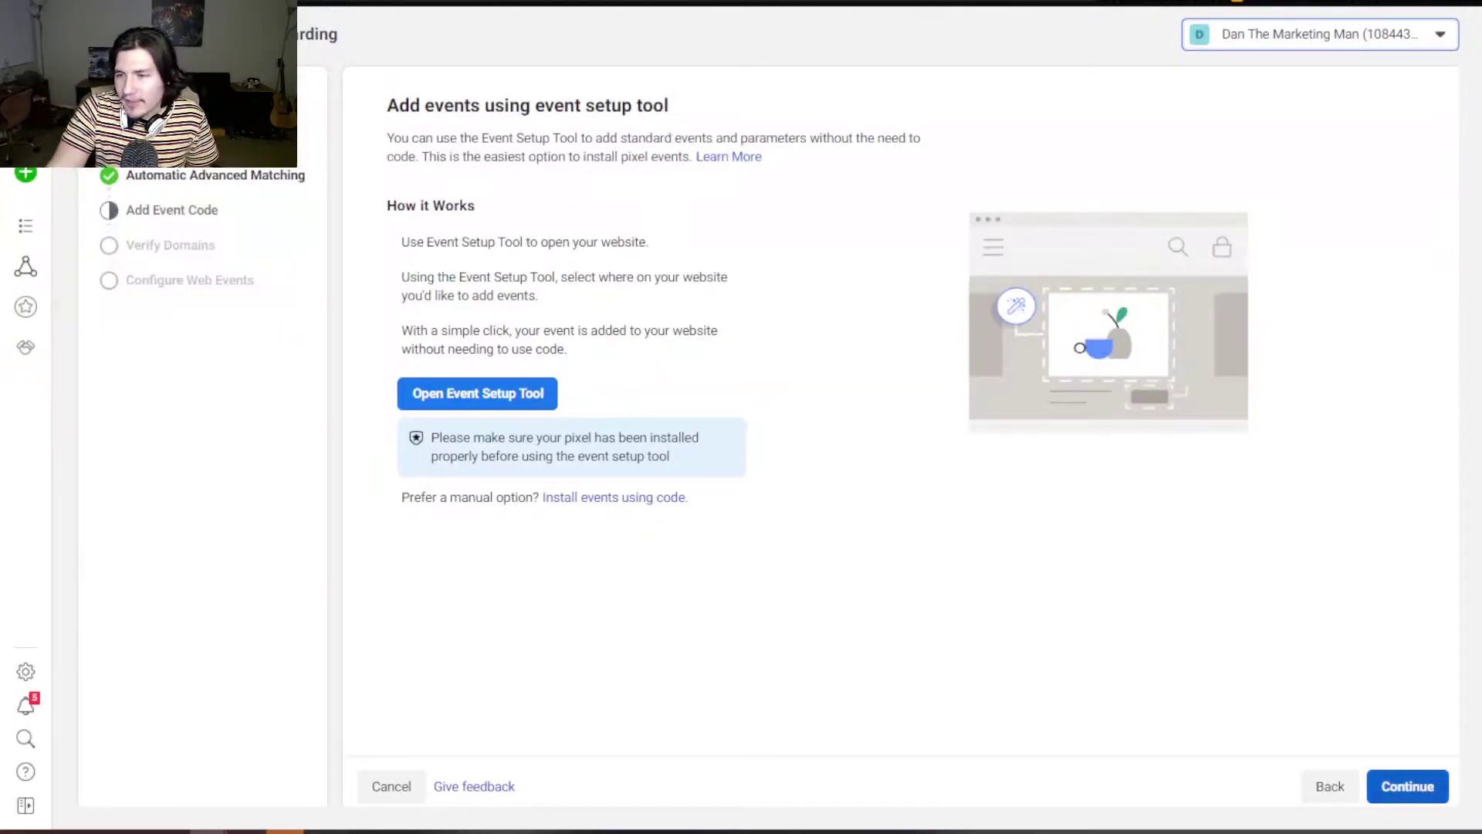
# - Skip the Add Event Code and Verify Domains steps of the pixel wizard
pyautogui.click(1407, 785)
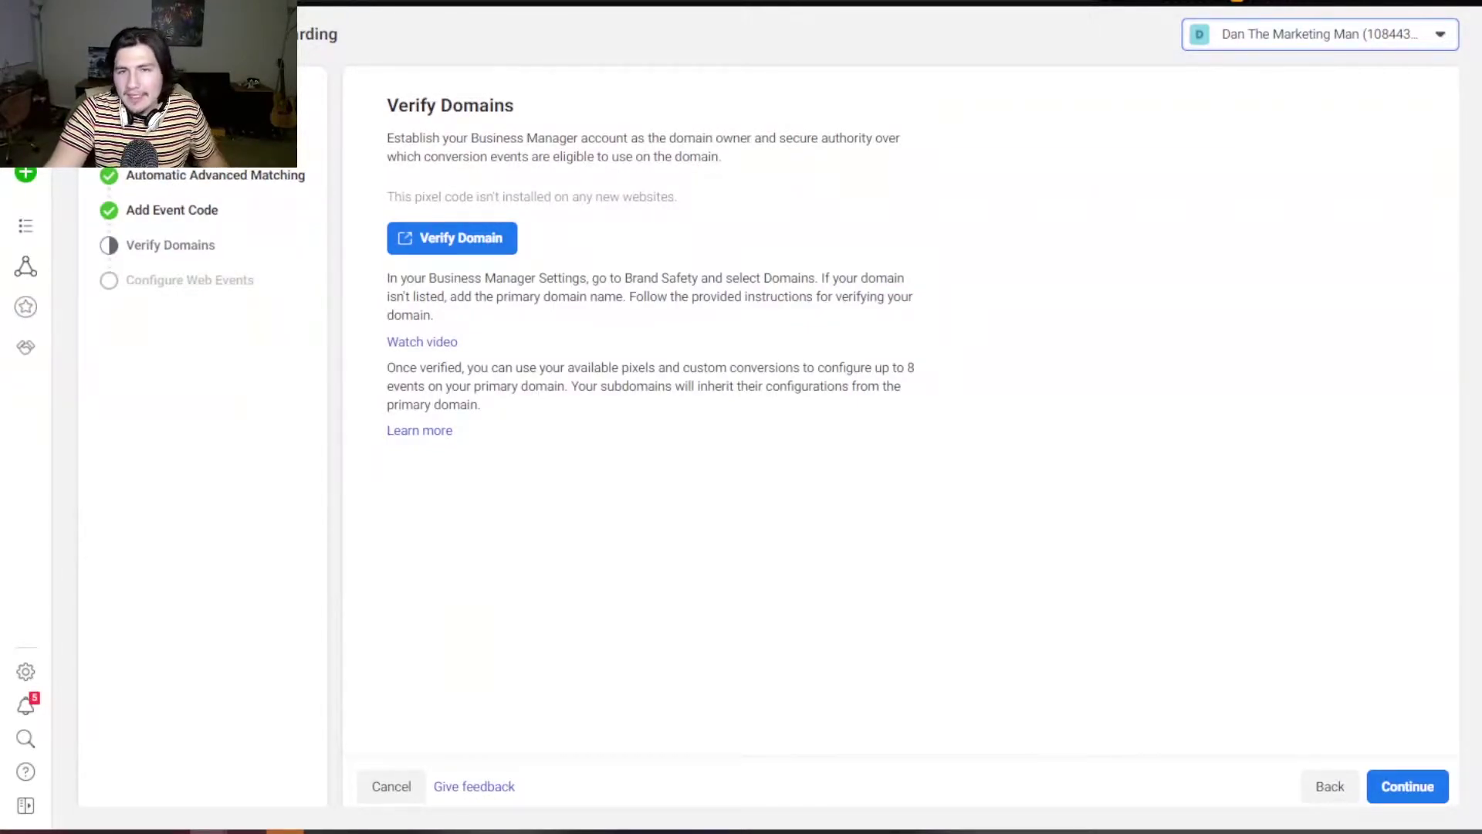
pyautogui.click(1407, 786)
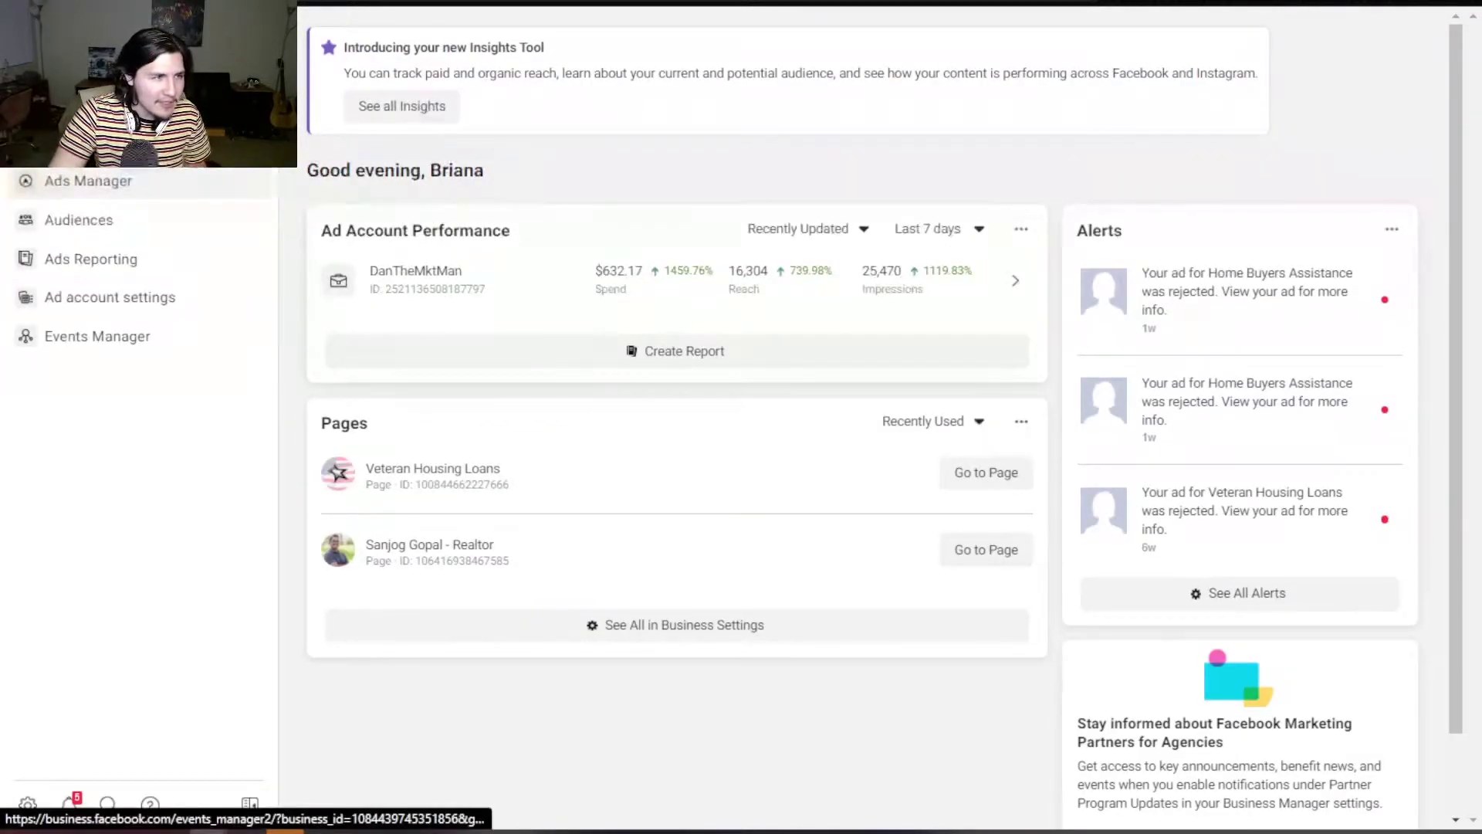
# - Go to the Ads Manager Campaigns tab and start a new campaign
pyautogui.click(88, 181)
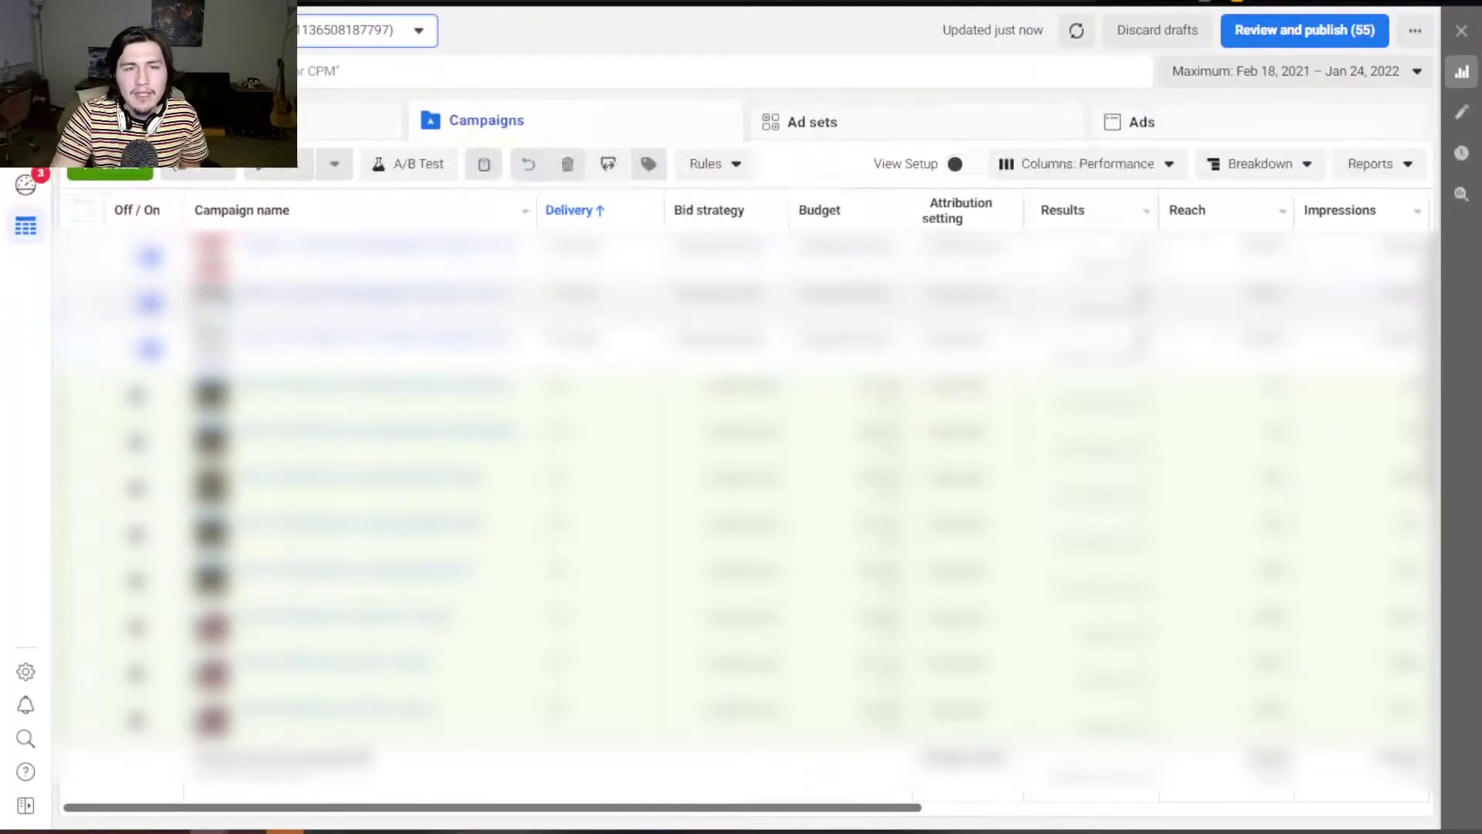
pyautogui.click(109, 172)
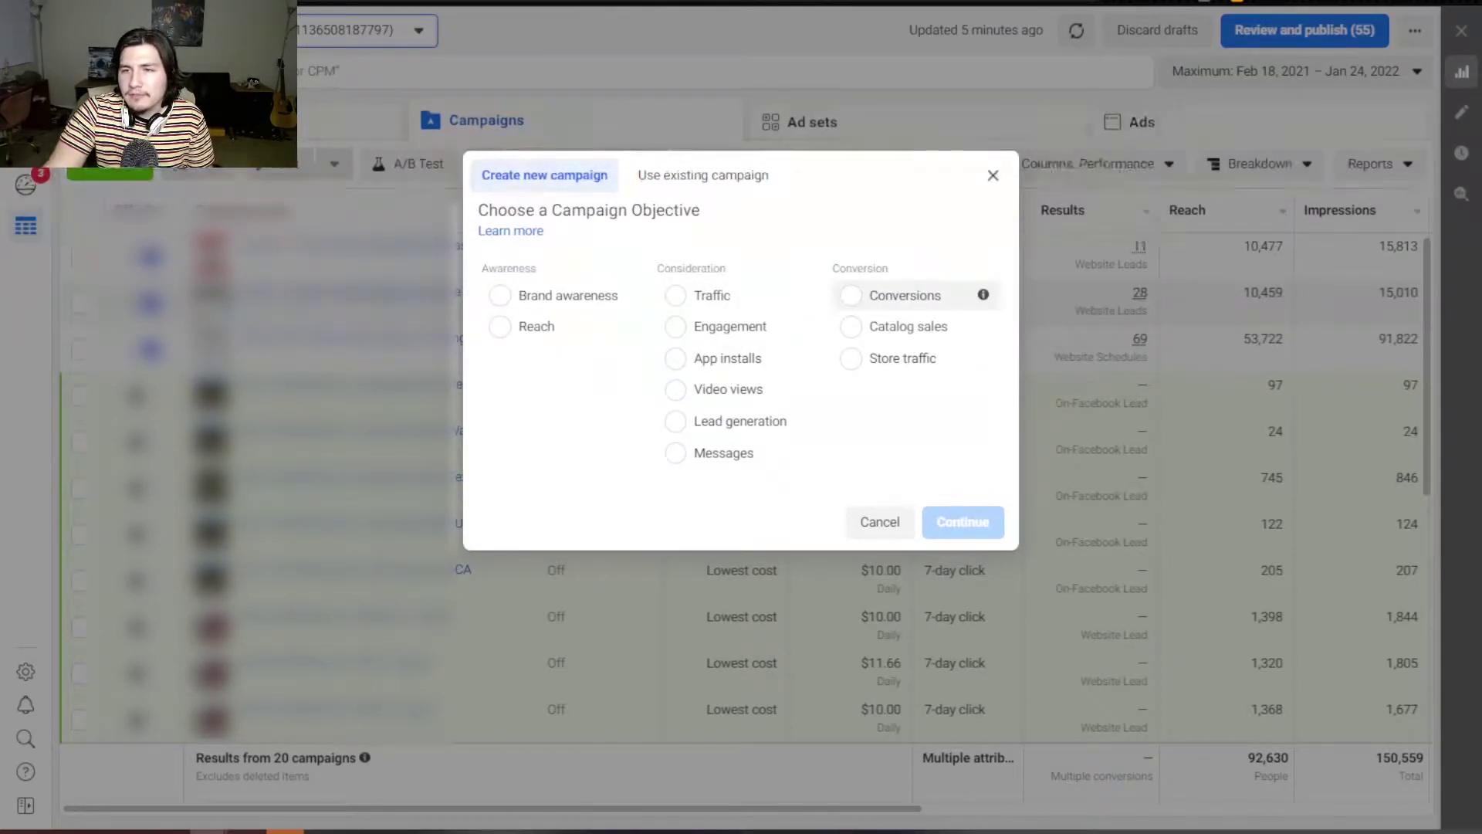
# - Choose Conversions as the campaign objective and confirm it
pyautogui.click(850, 294)
pyautogui.click(962, 651)
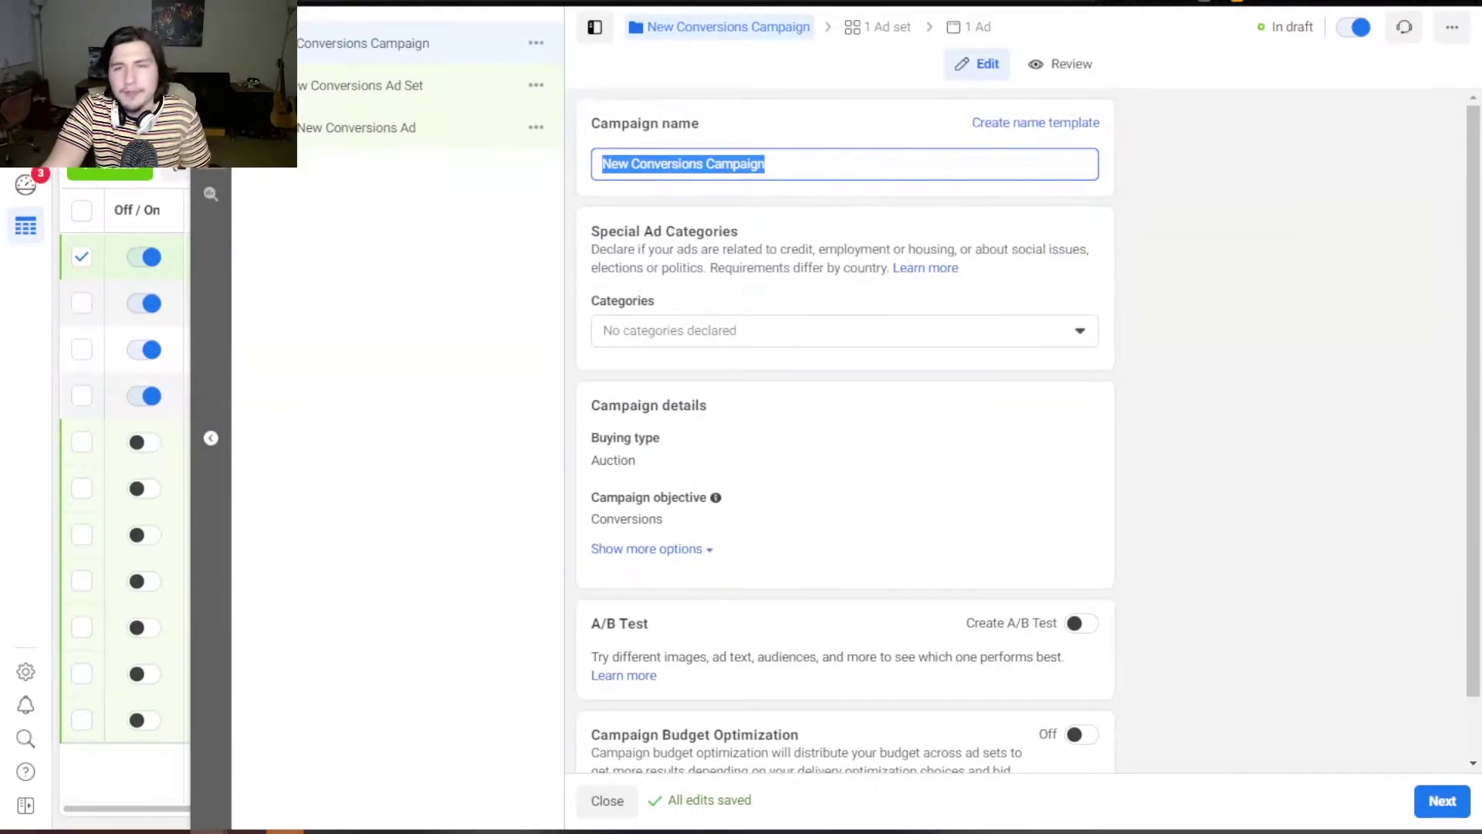
# - Mark the campaign's special ad category as Housing, keeping United States as the country
pyautogui.scroll(-1, 845, 433)
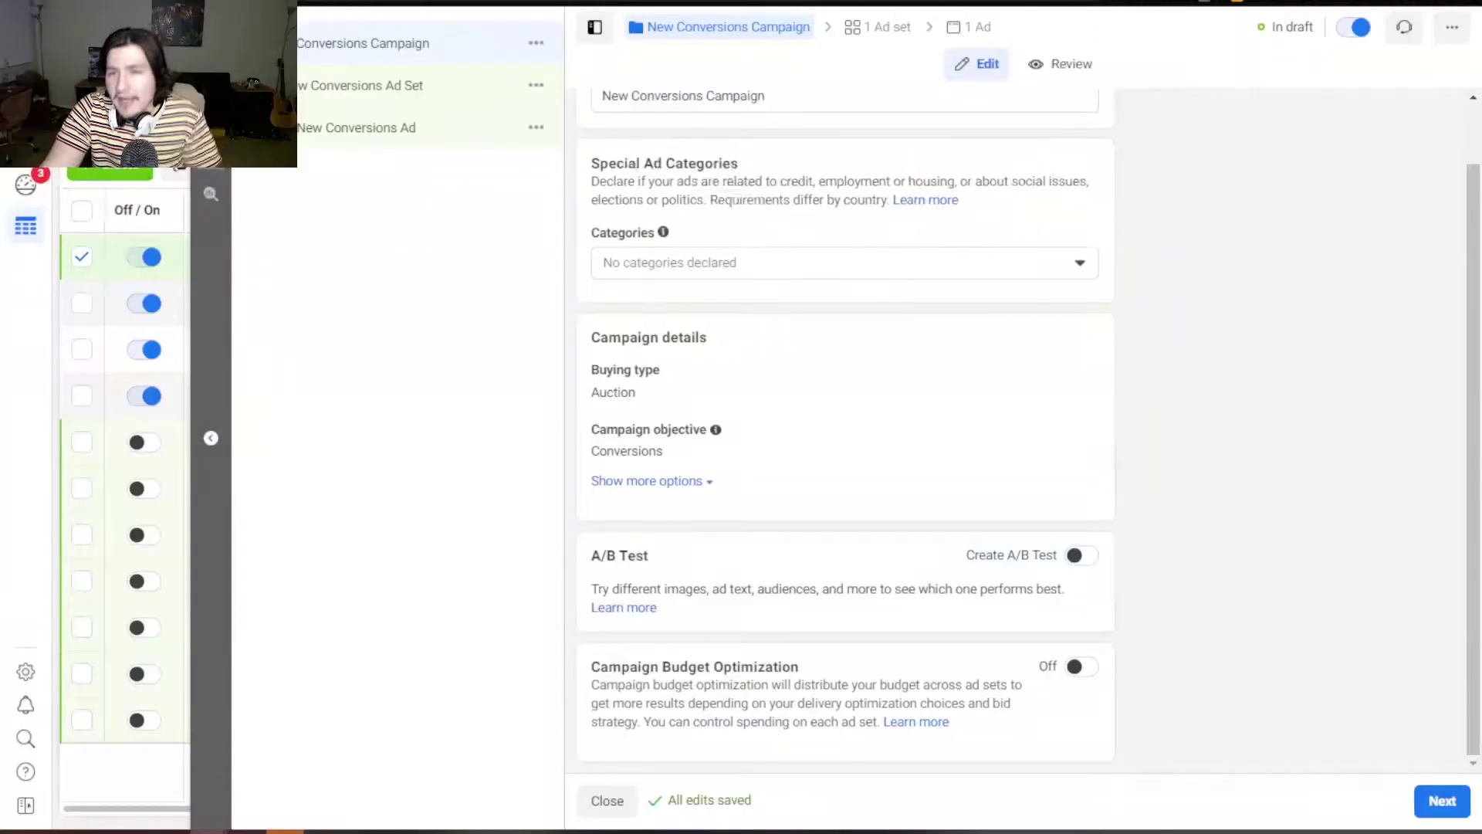
pyautogui.click(845, 262)
pyautogui.click(690, 451)
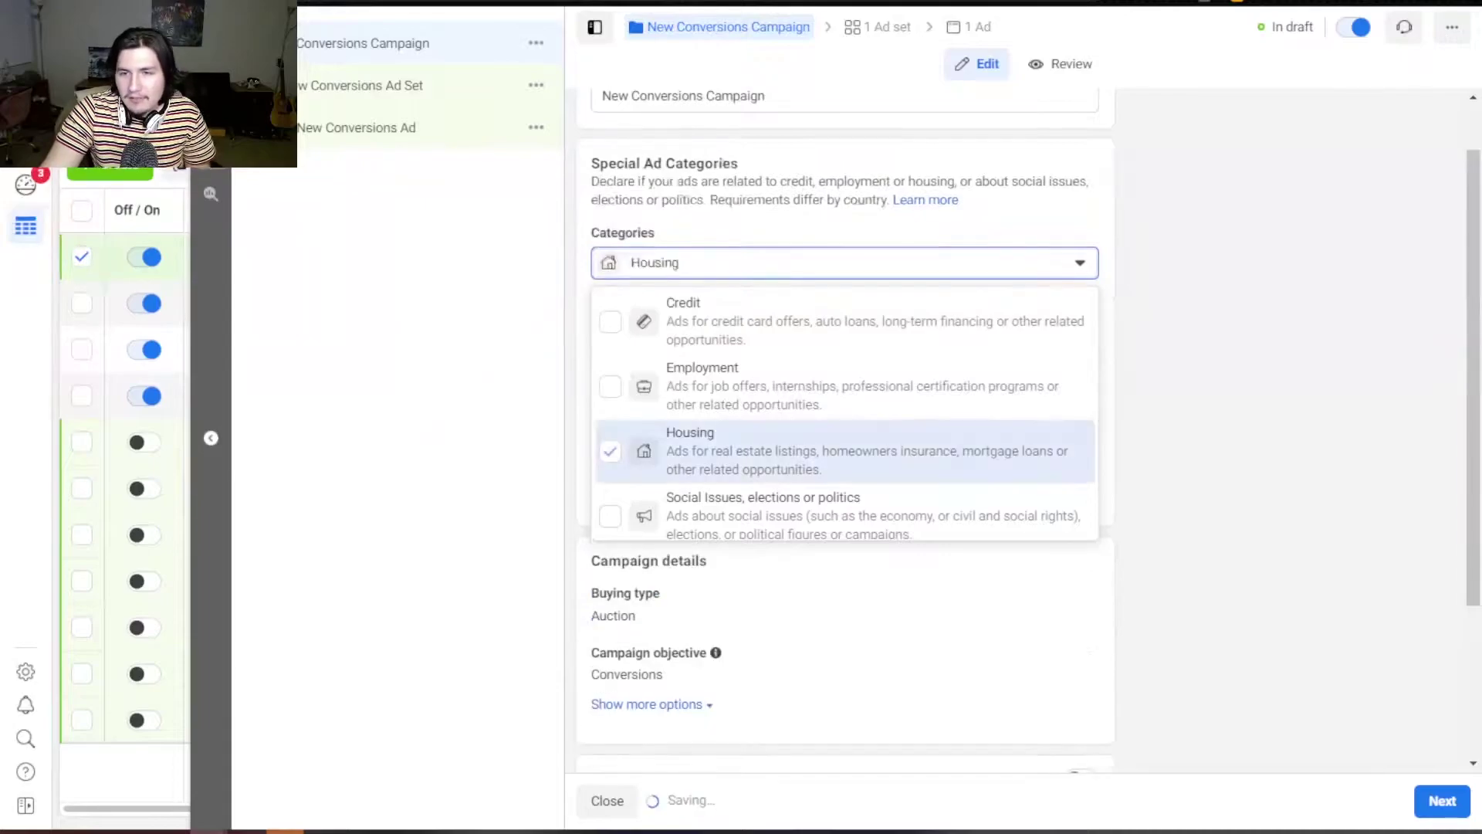
pyautogui.press('Escape')
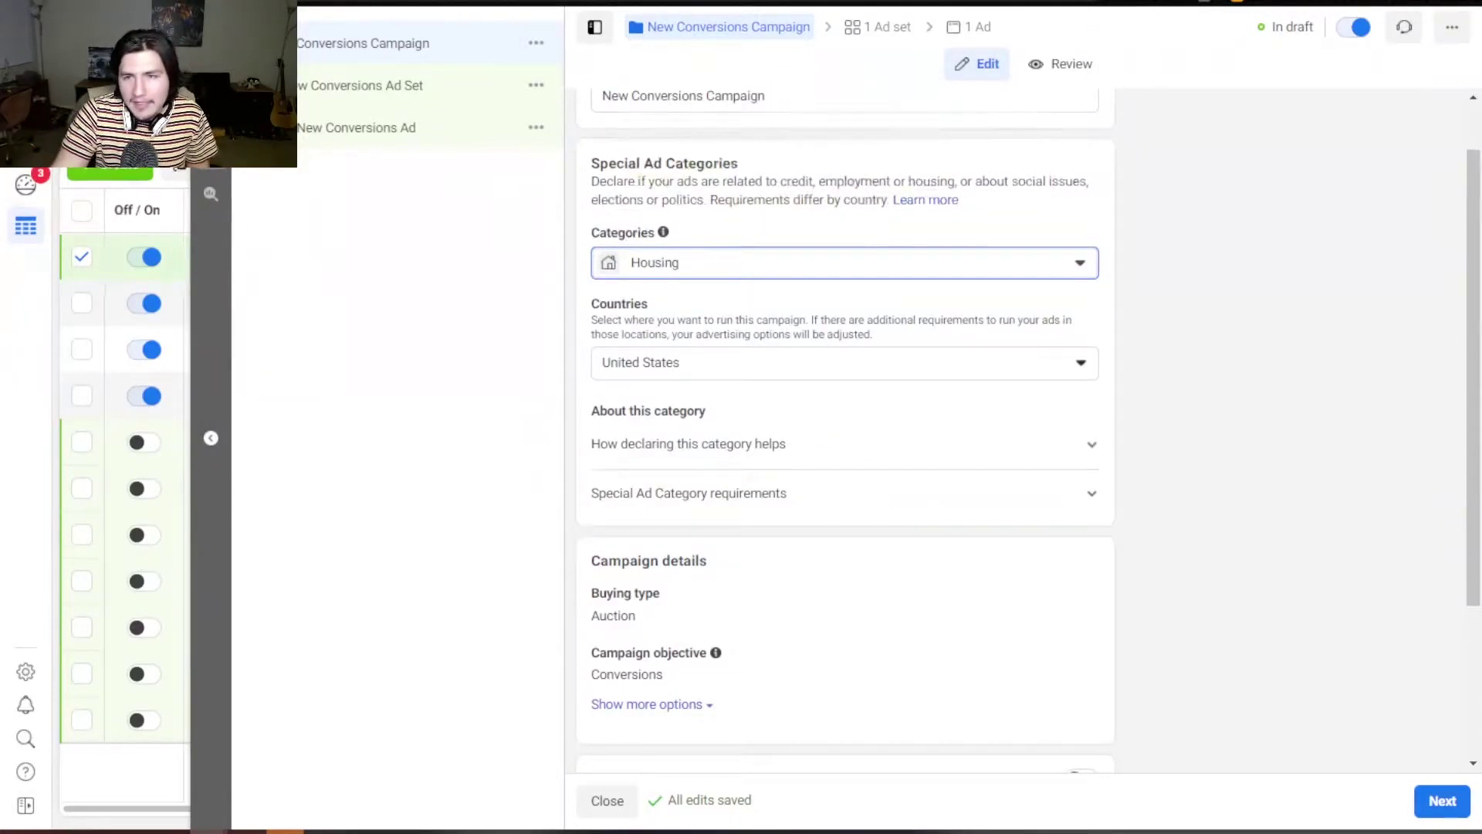
pyautogui.press('space')
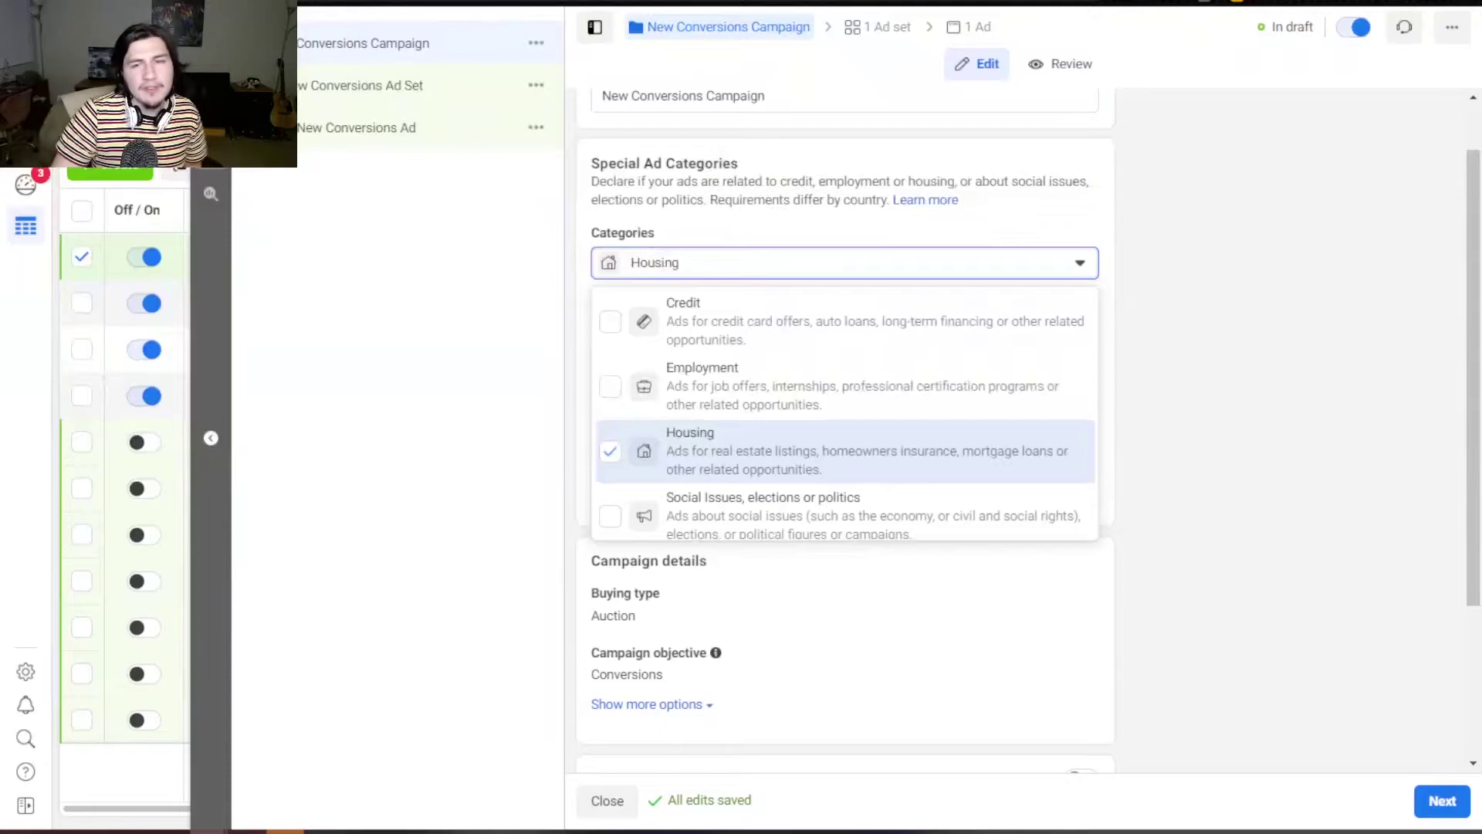
pyautogui.press('Escape')
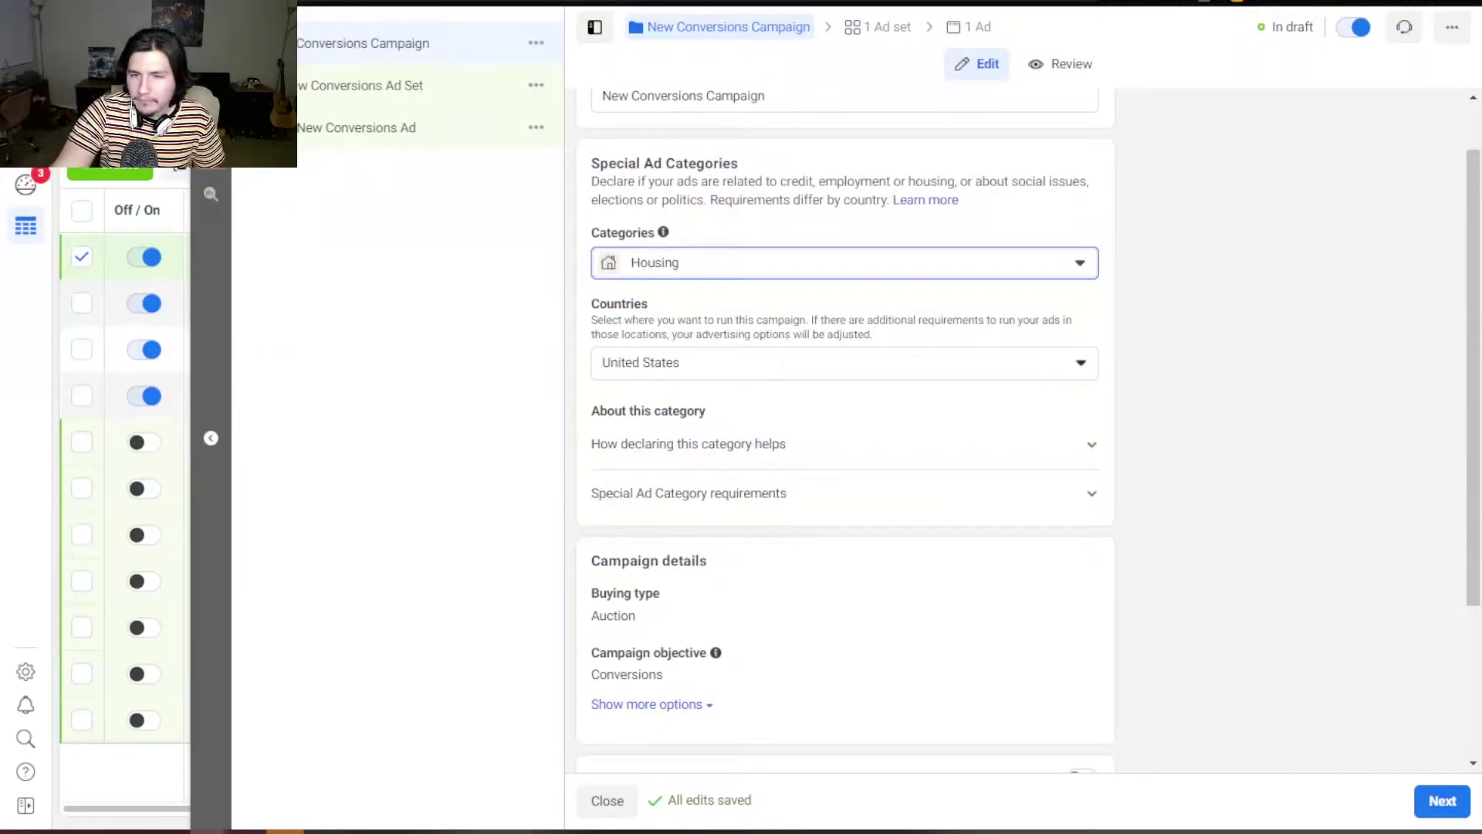
pyautogui.scroll(-1, 845, 424)
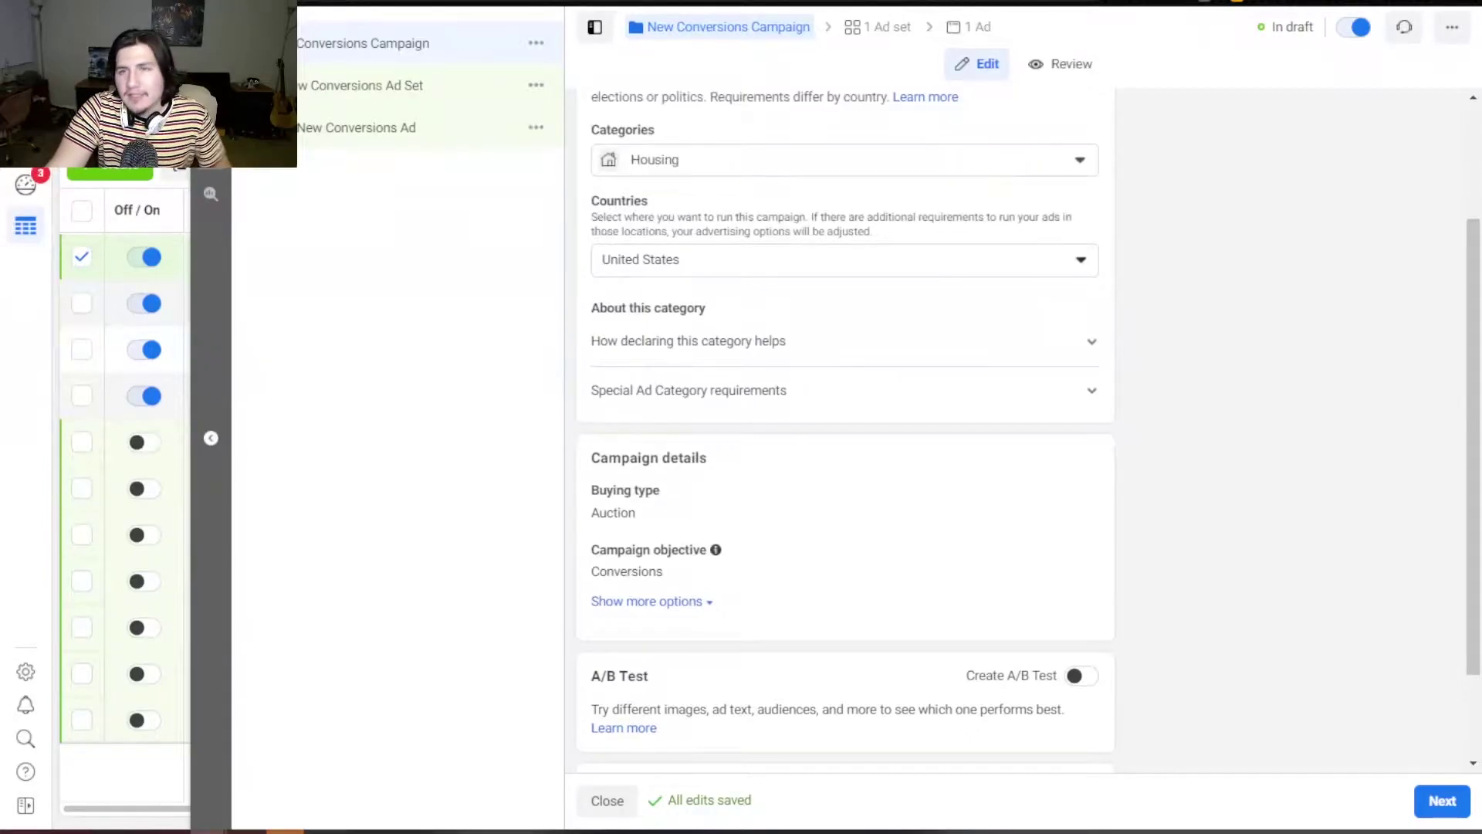
pyautogui.scroll(-1, 845, 425)
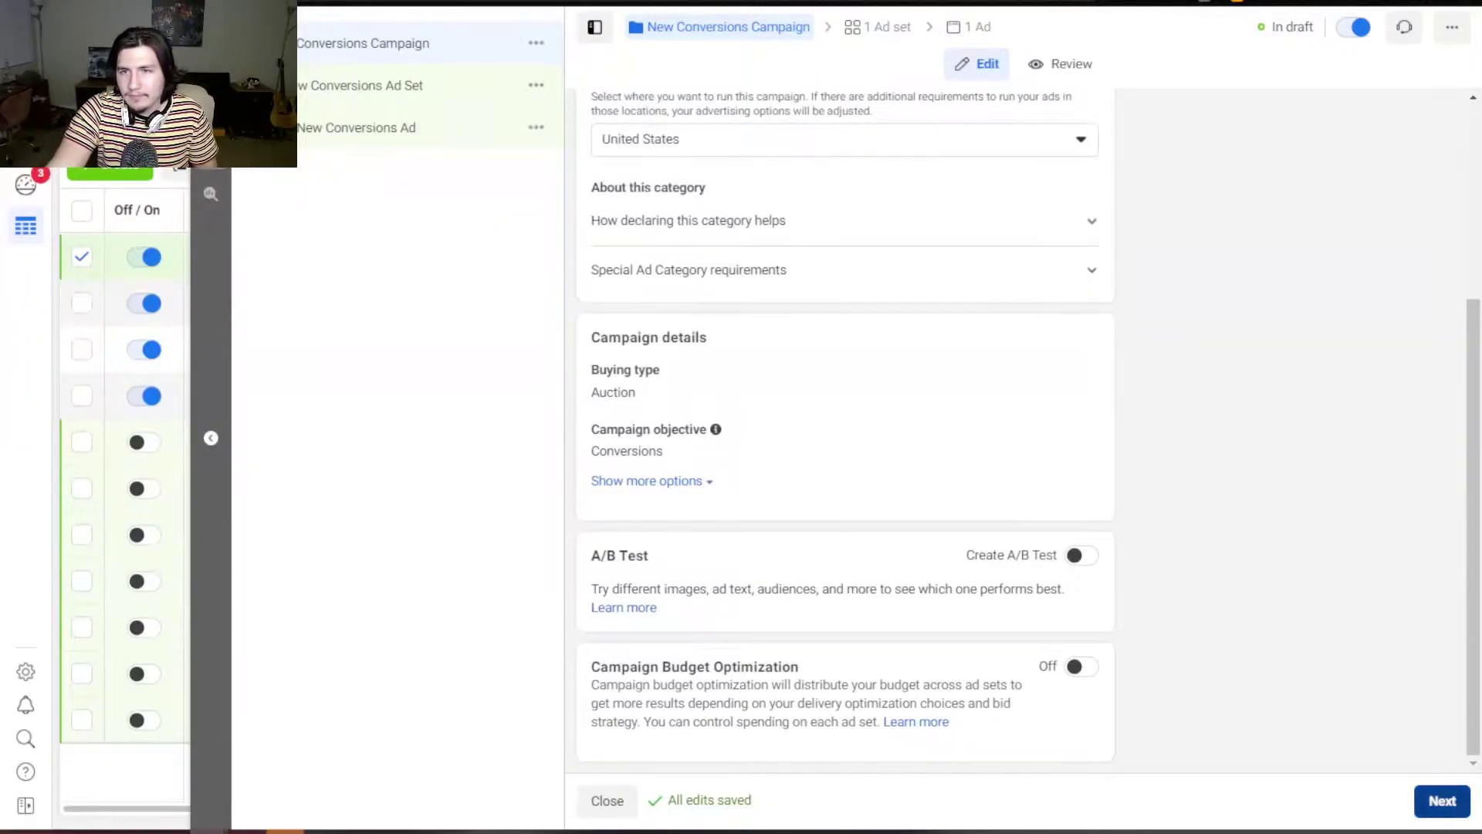
# - Set the ad set's pixel to MZ and its conversion event to Lead
pyautogui.click(1442, 801)
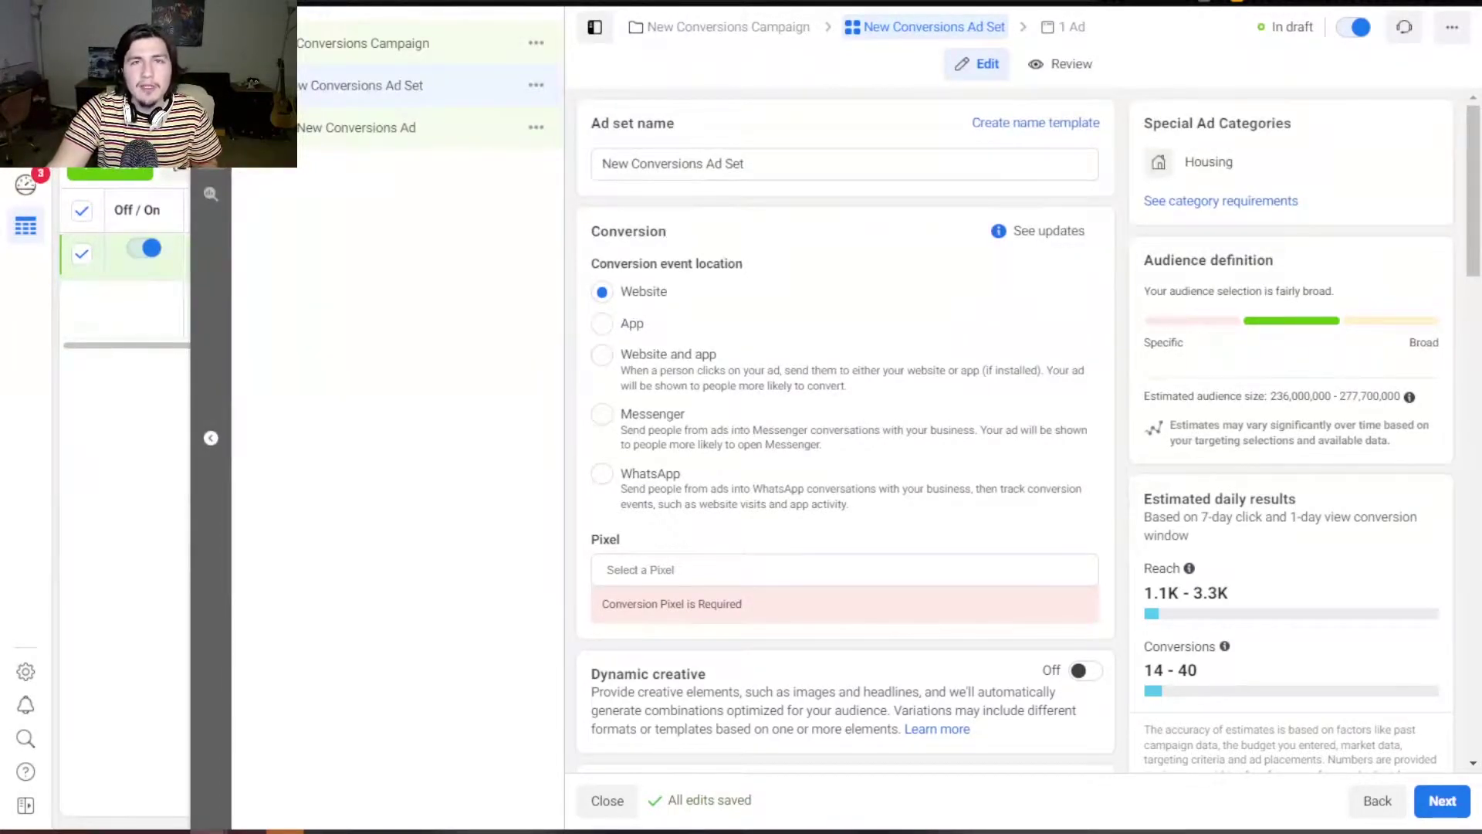
pyautogui.click(844, 569)
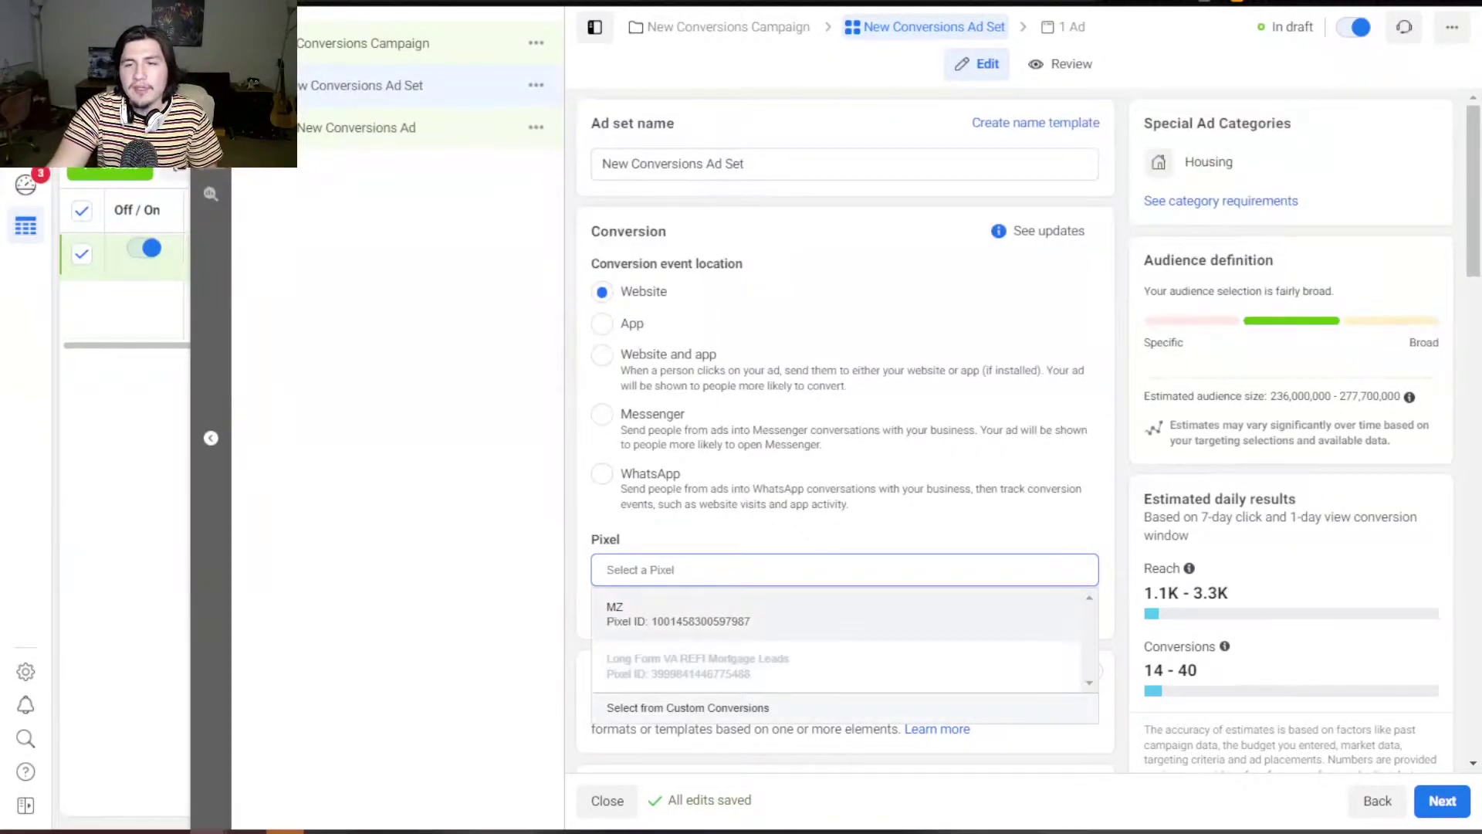
pyautogui.click(679, 614)
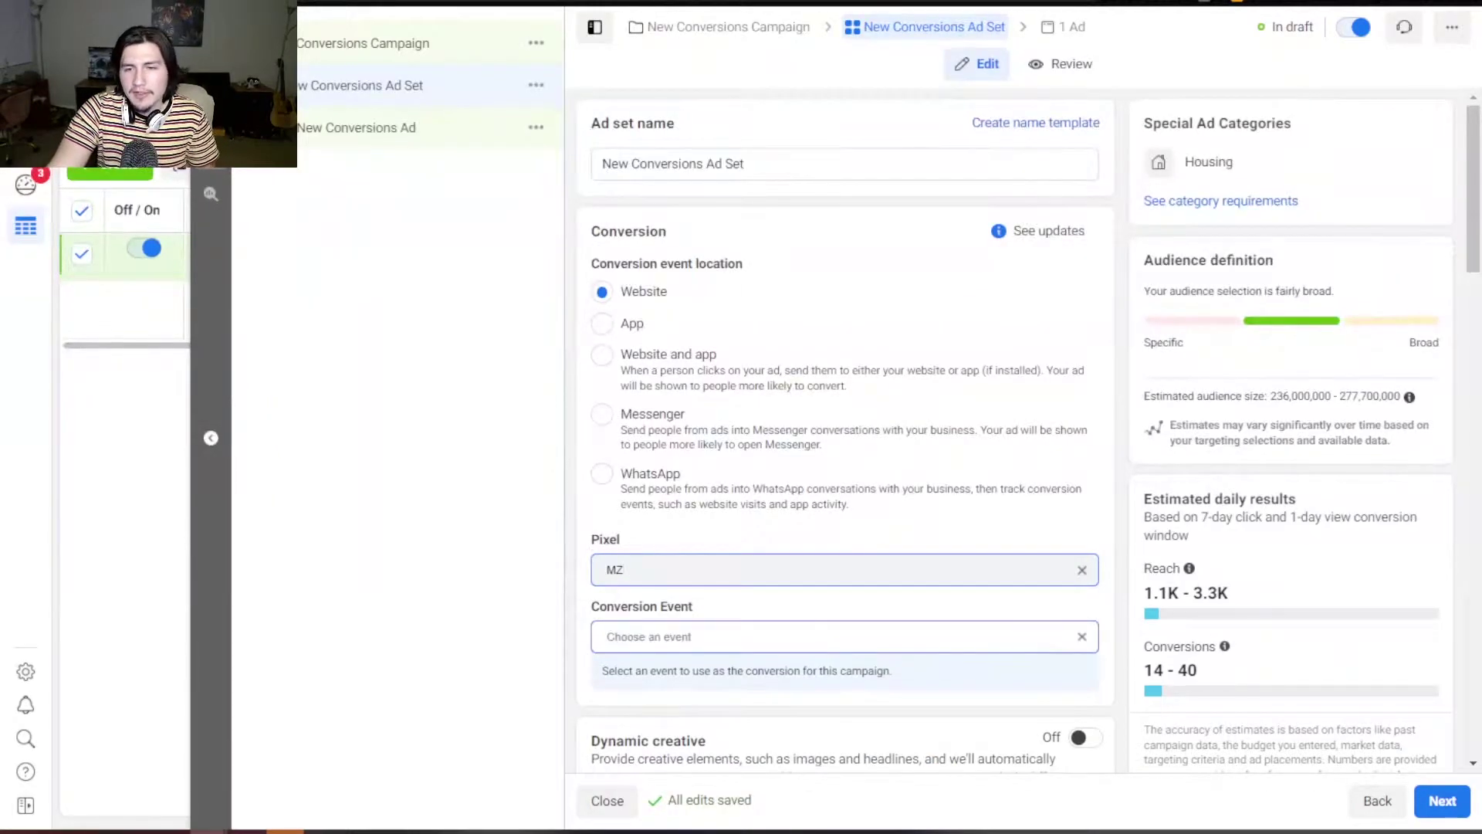
pyautogui.scroll(-3, 844, 432)
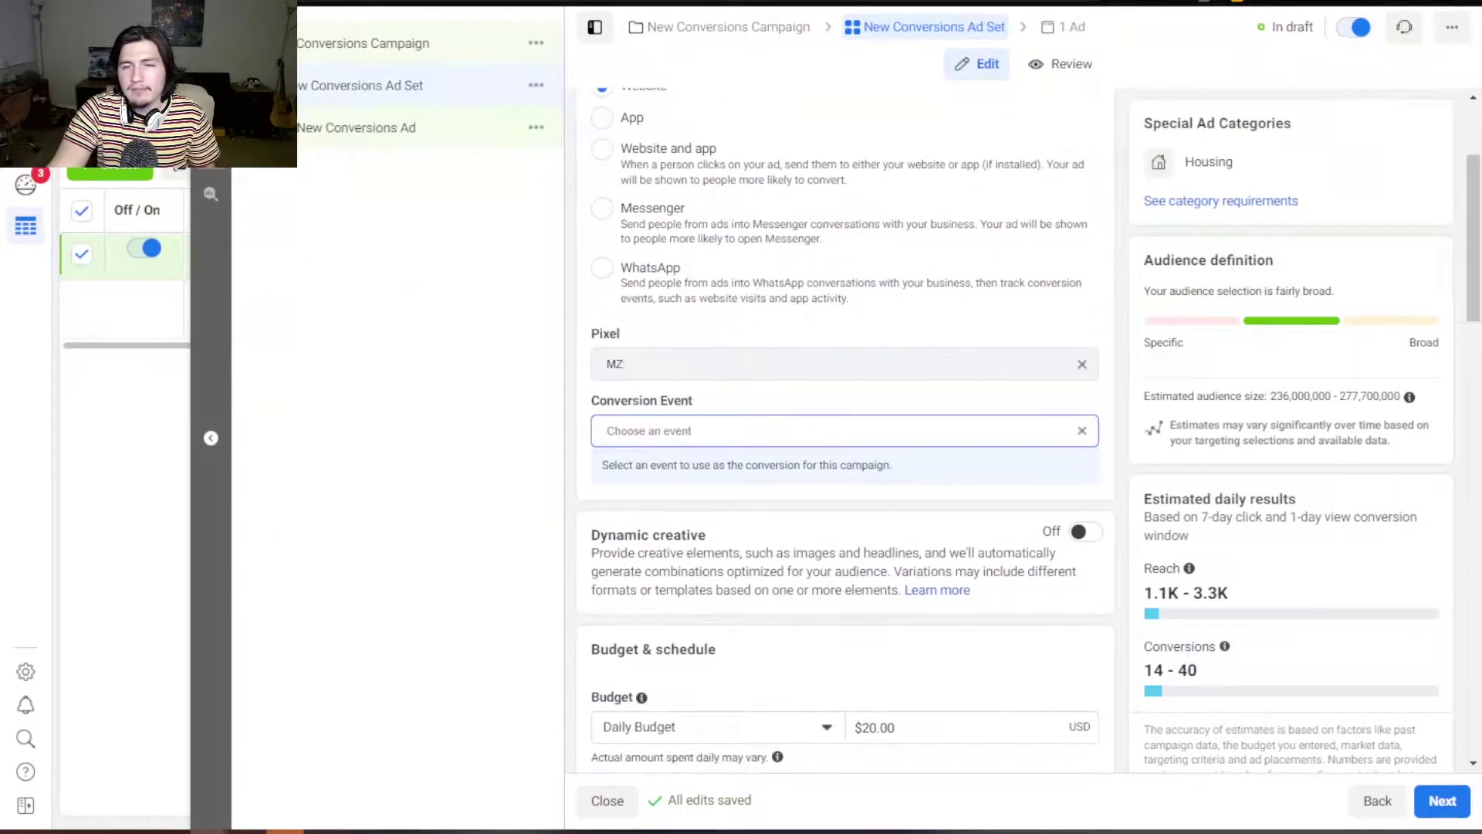
pyautogui.click(649, 430)
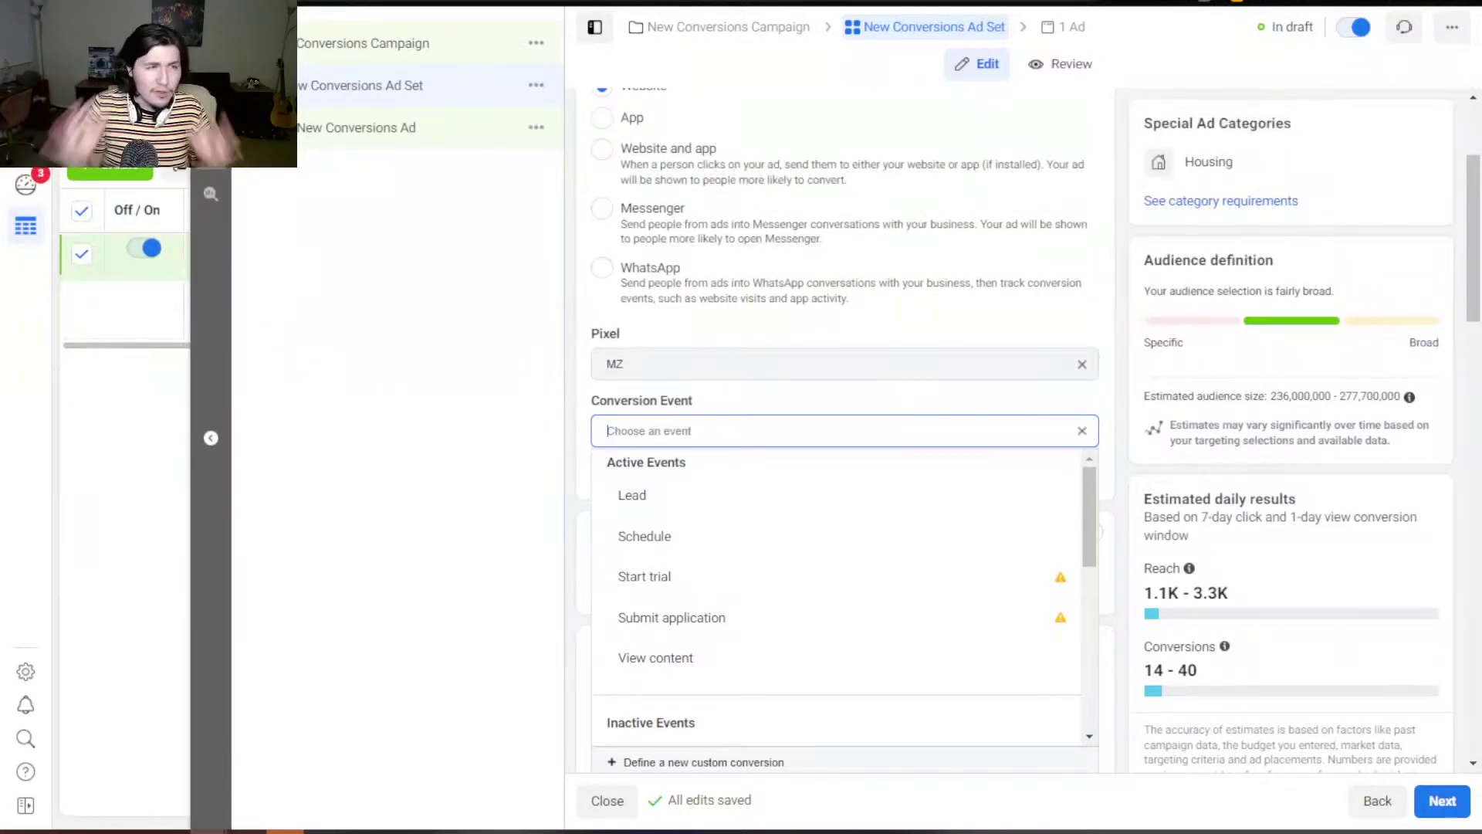
pyautogui.press('Down')
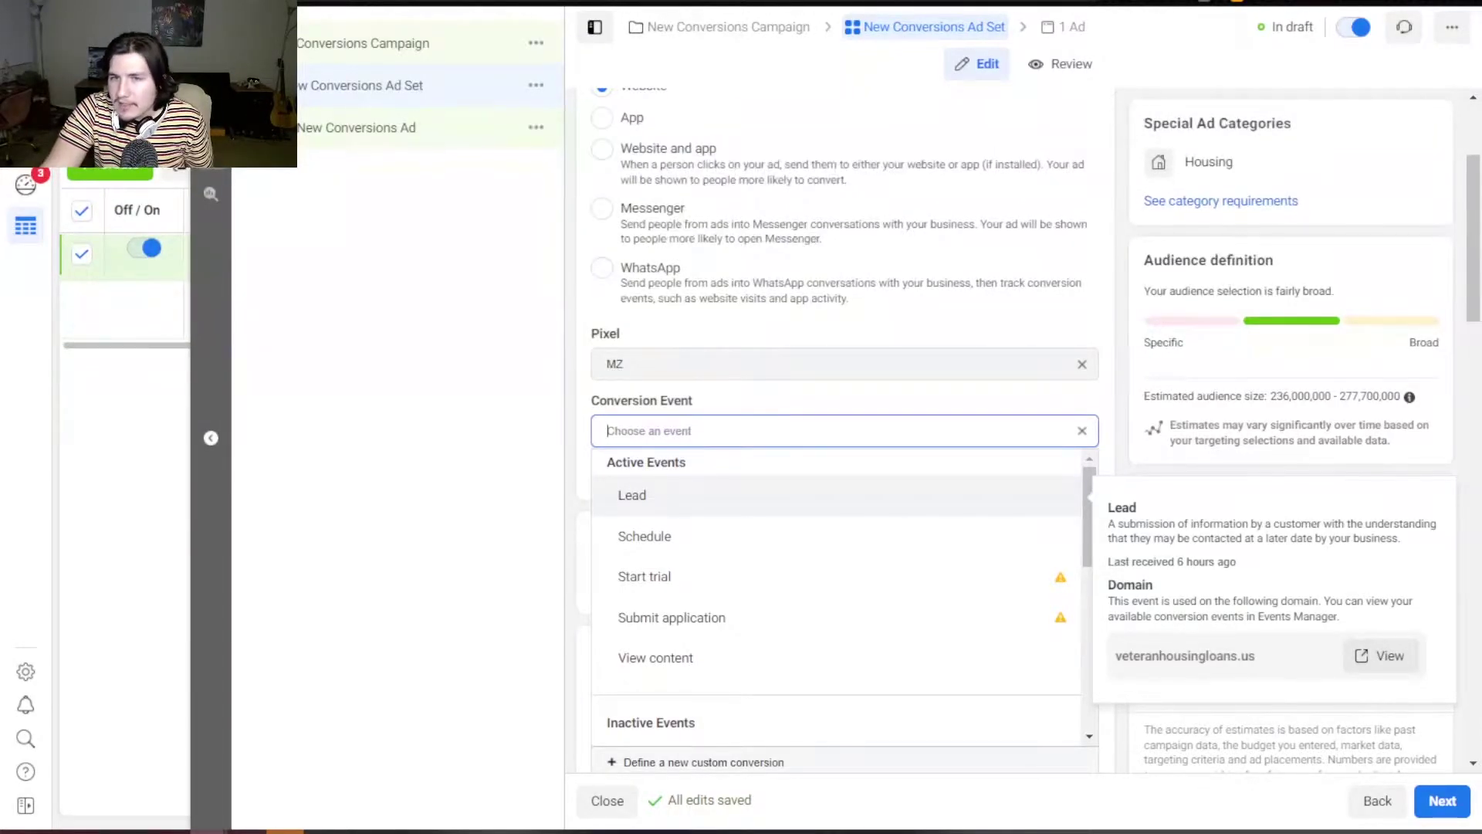
pyautogui.click(632, 495)
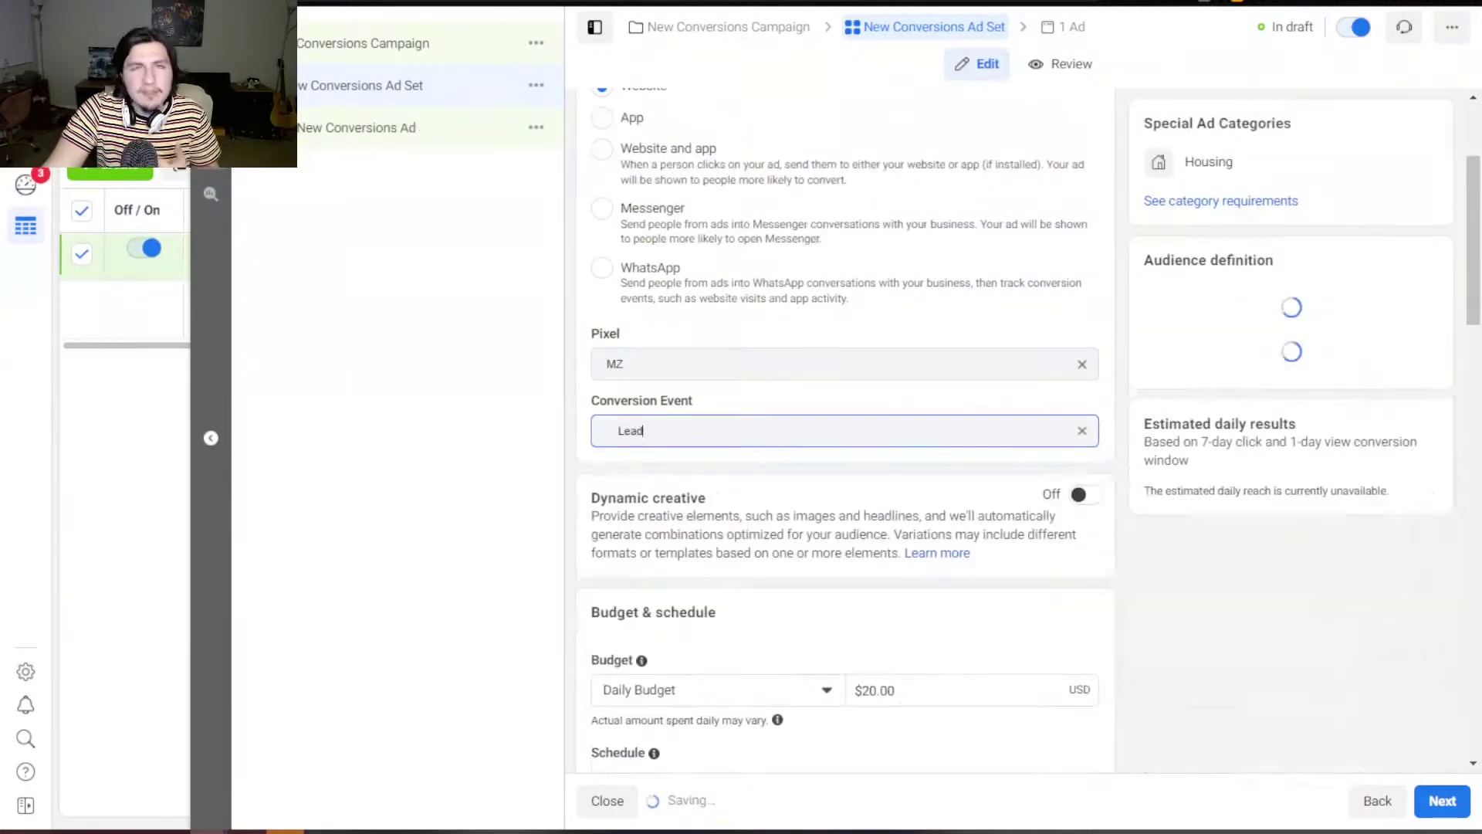
# - Scroll through the ad set's budget and audience settings
pyautogui.scroll(-4, 845, 432)
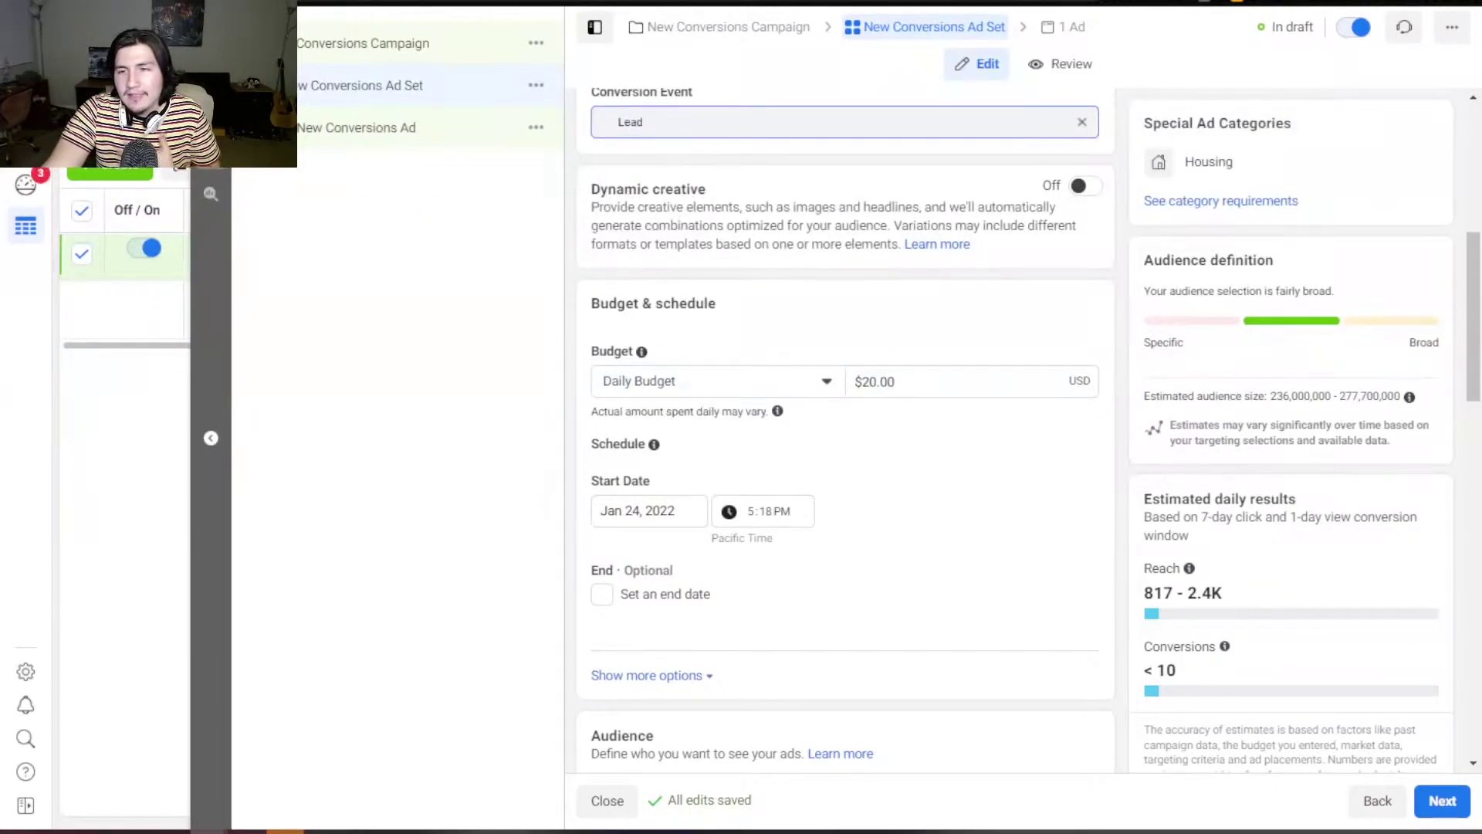
pyautogui.scroll(-5, 846, 433)
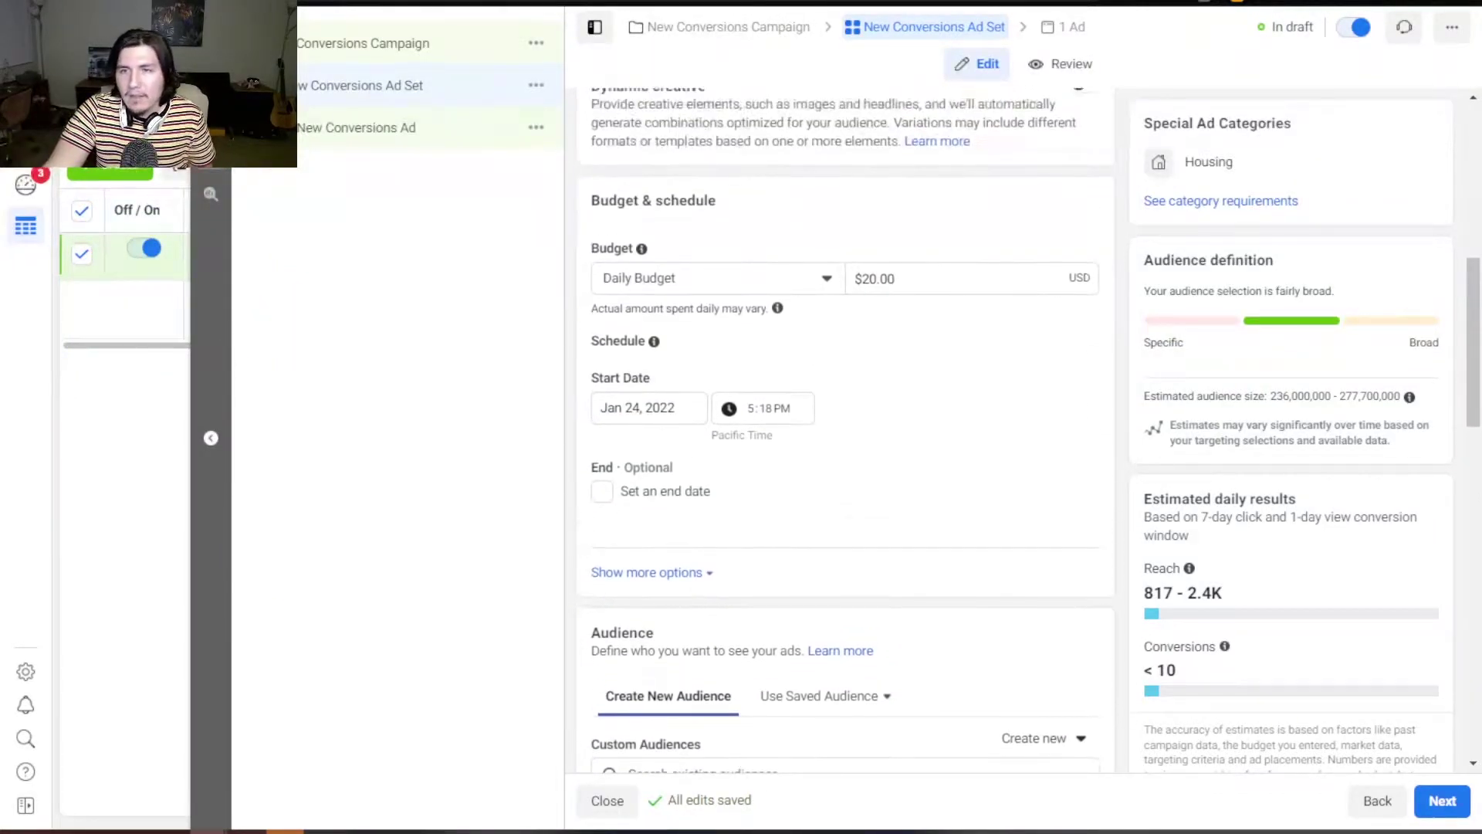
pyautogui.scroll(-5, 845, 432)
pyautogui.scroll(-3, 846, 432)
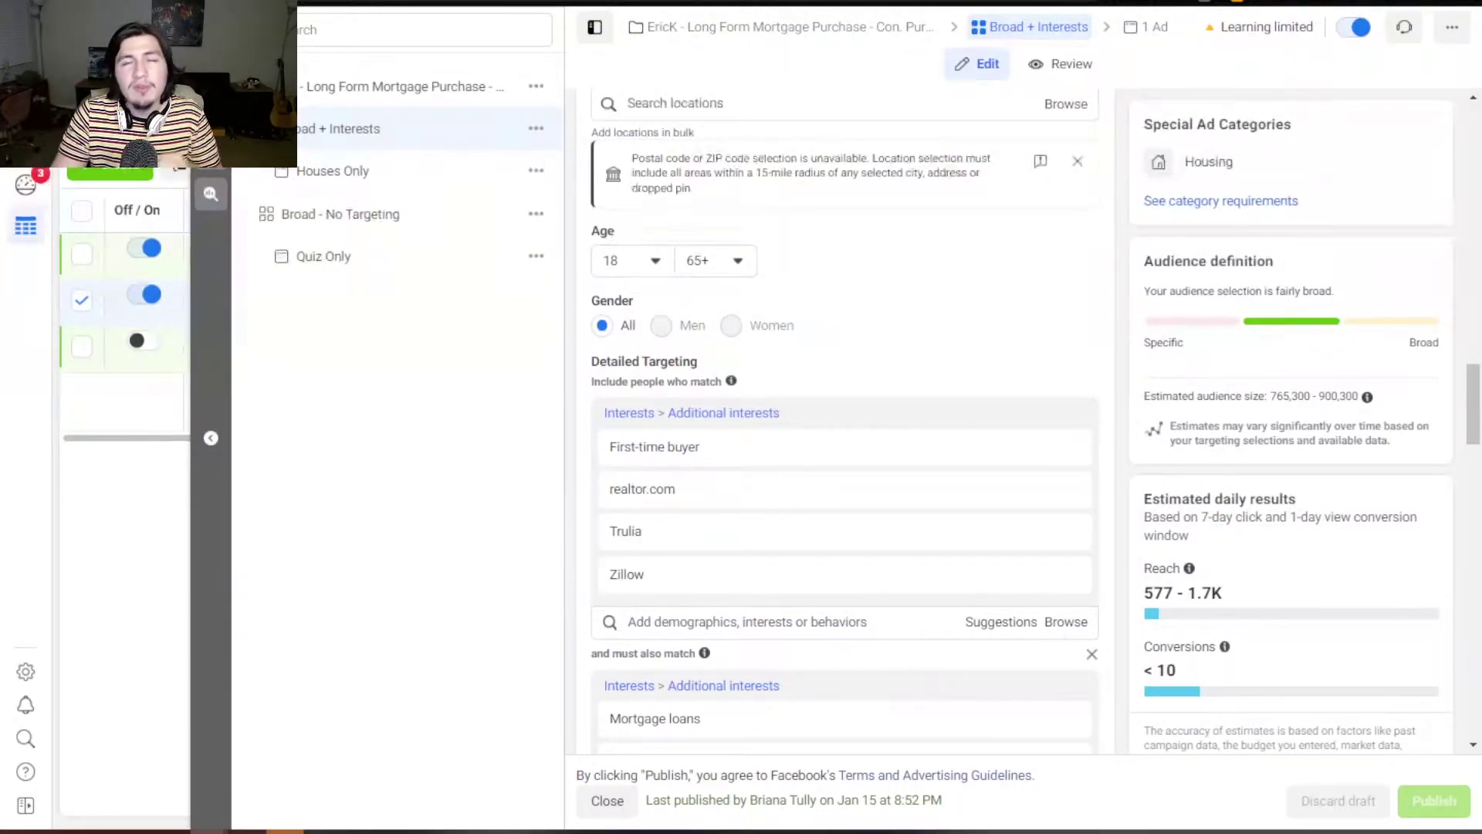
pyautogui.scroll(-4, 845, 421)
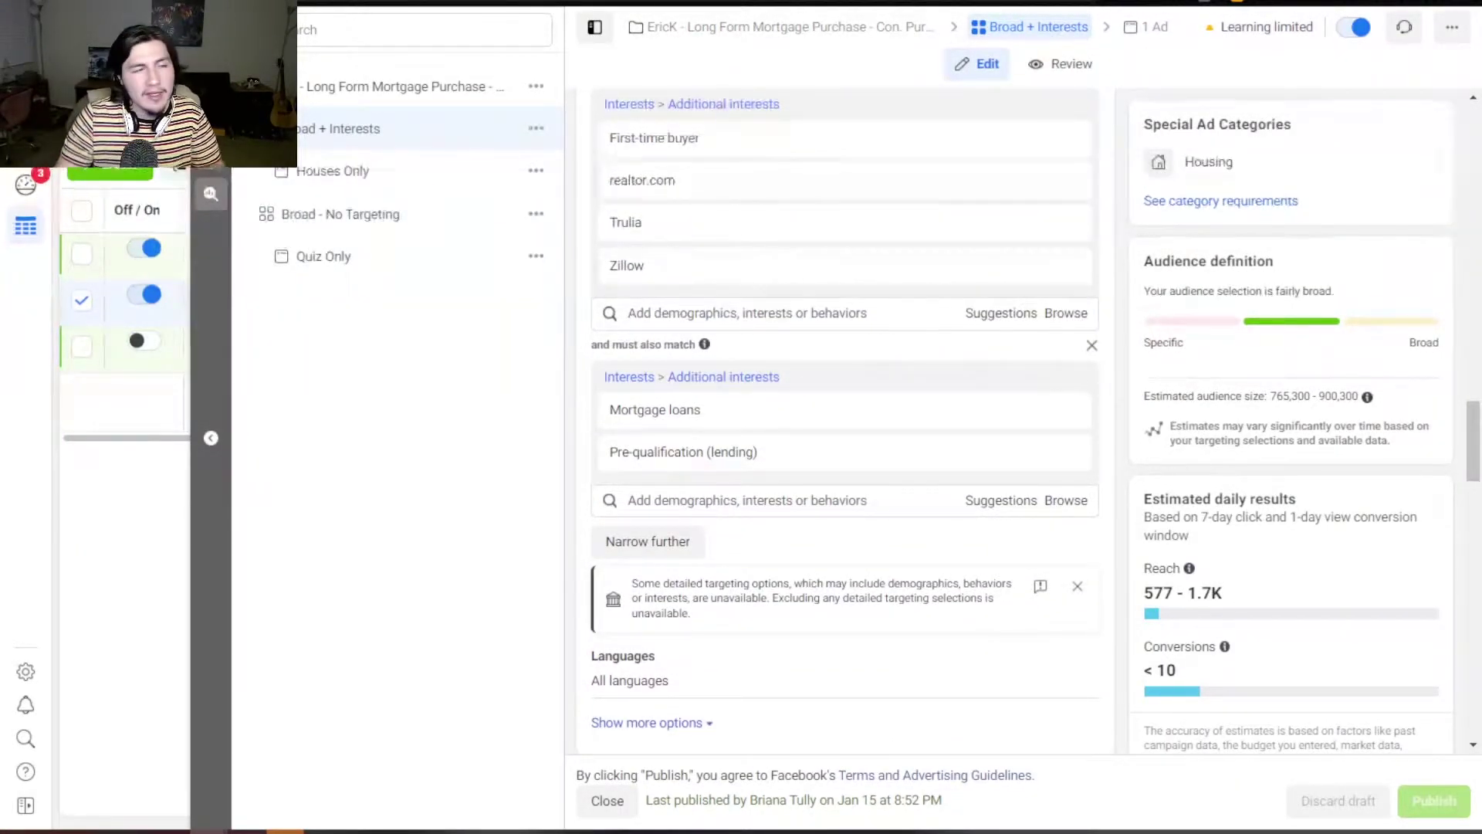
pyautogui.scroll(-8, 845, 421)
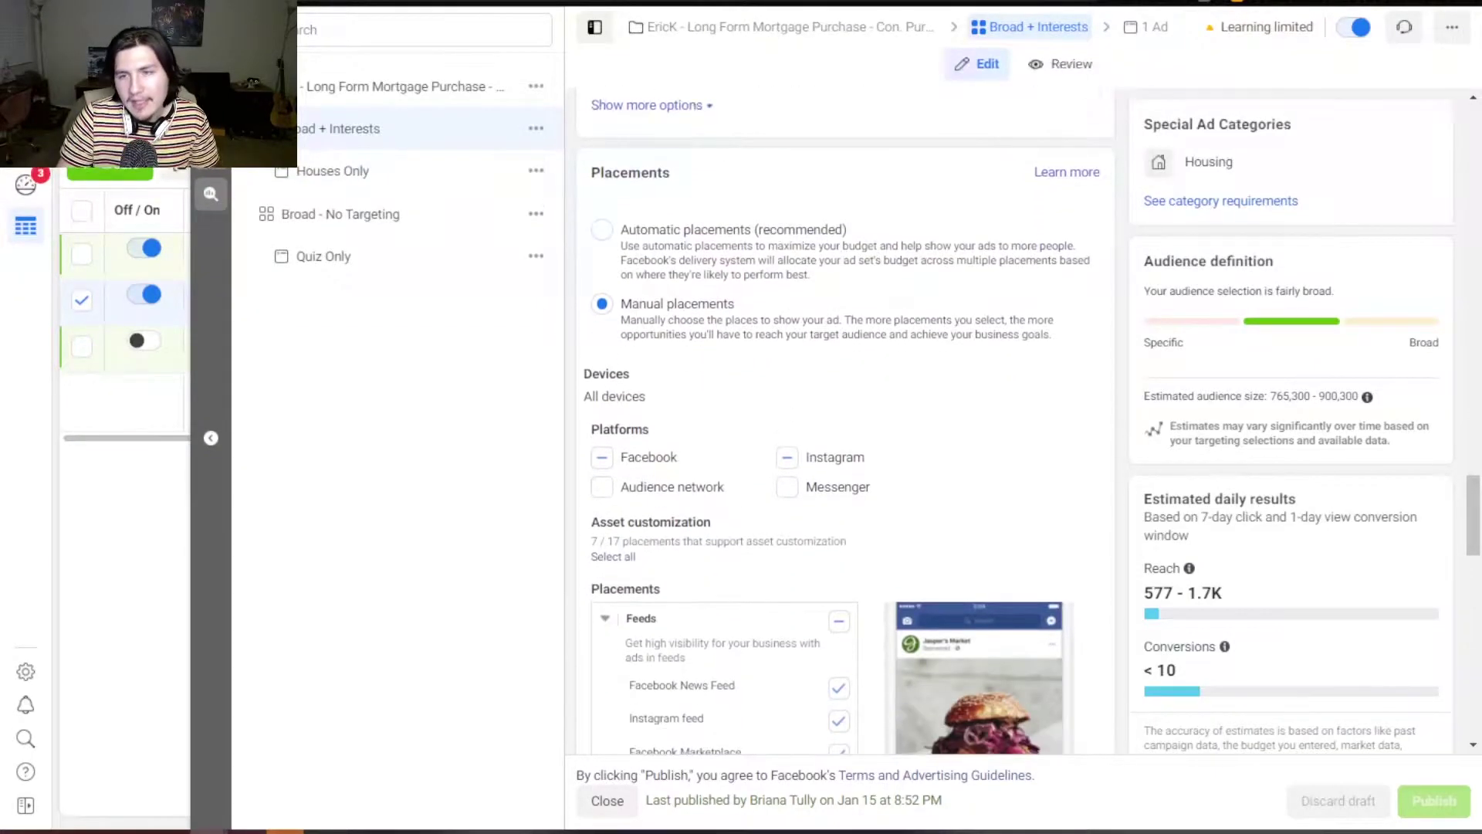
pyautogui.scroll(-11, 845, 421)
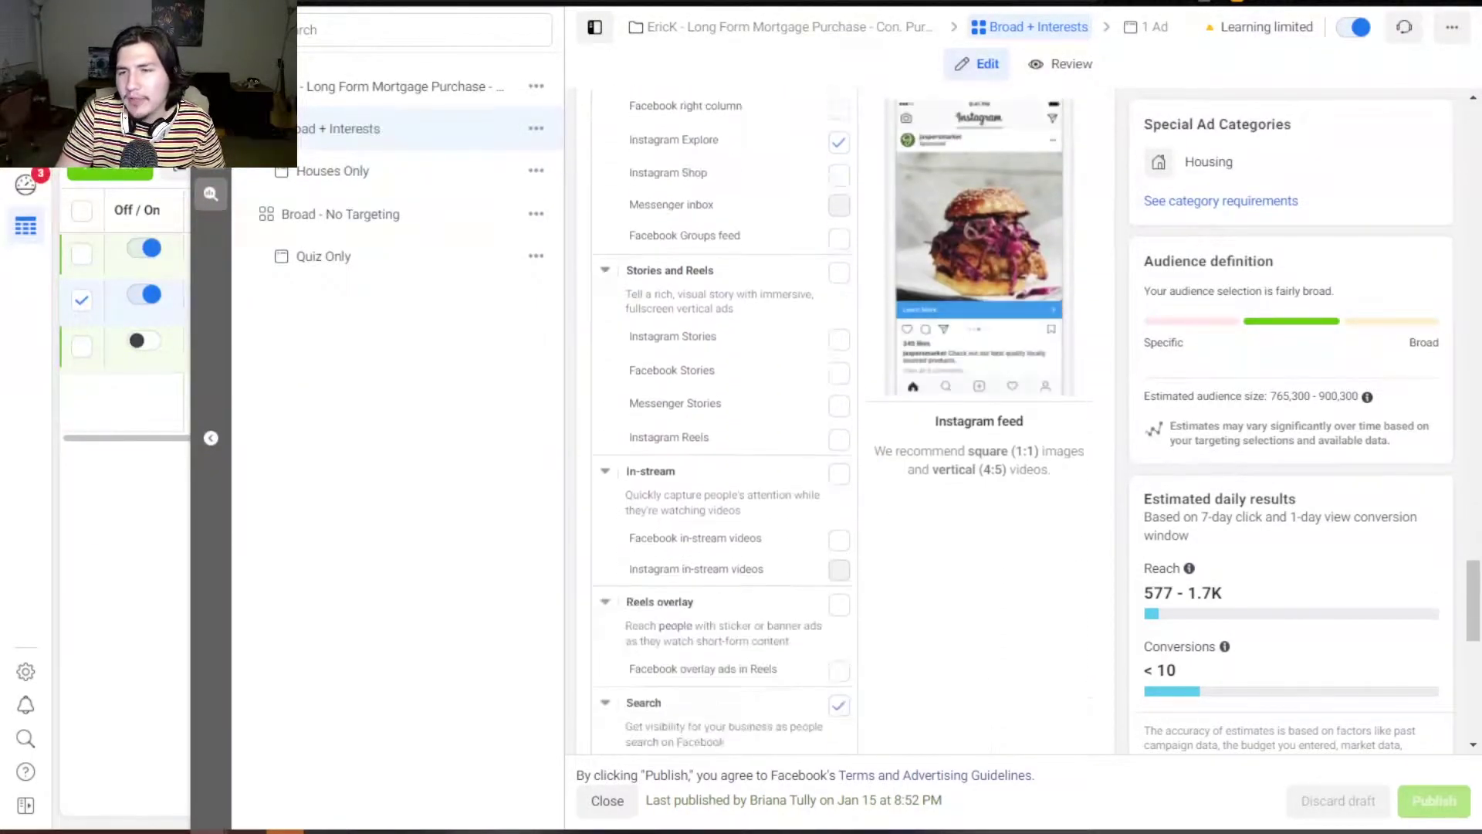
pyautogui.scroll(-4, 845, 421)
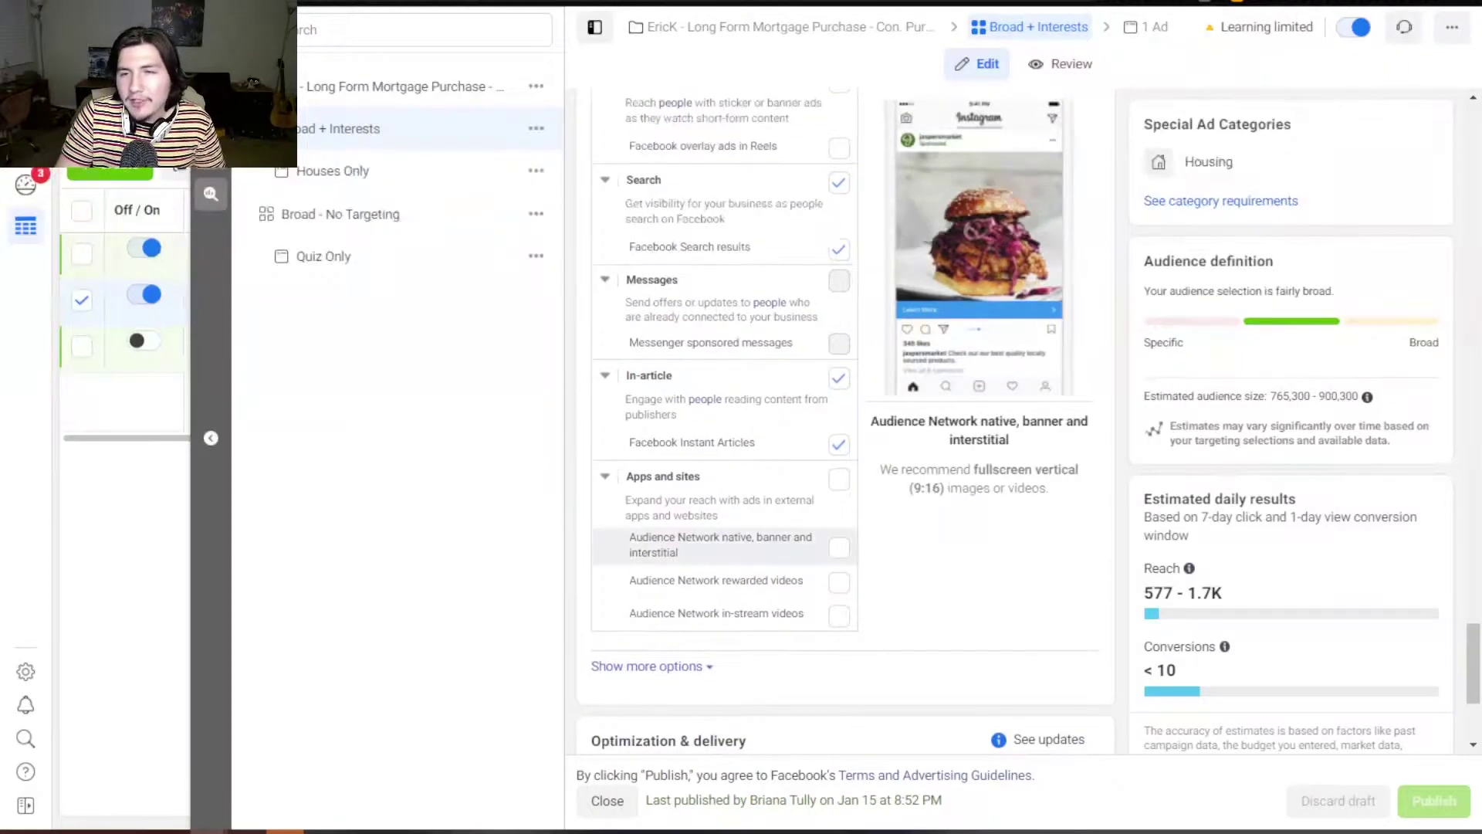
pyautogui.scroll(5, 724, 417)
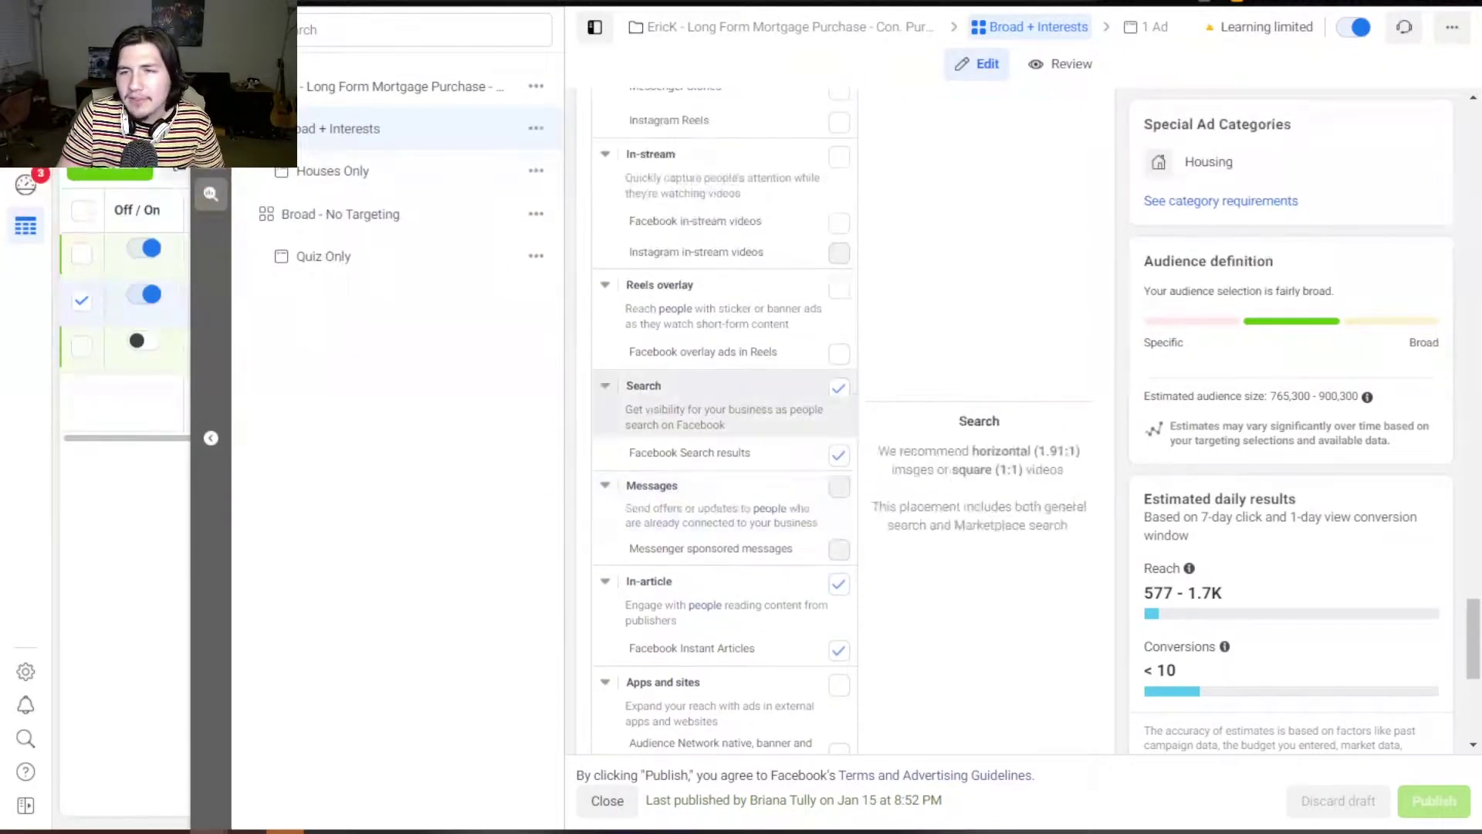
pyautogui.scroll(5, 724, 421)
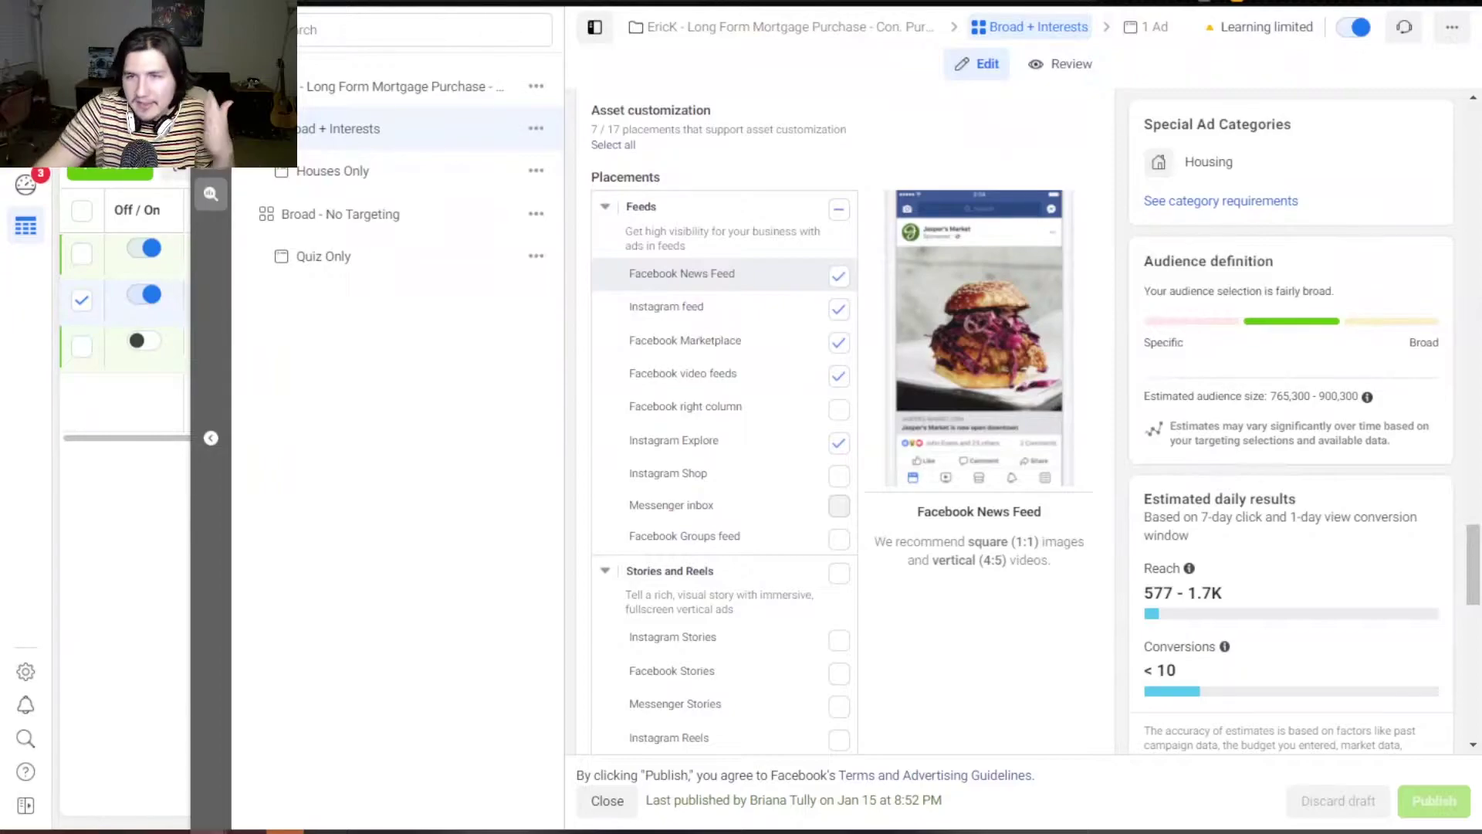
pyautogui.scroll(-1, 726, 224)
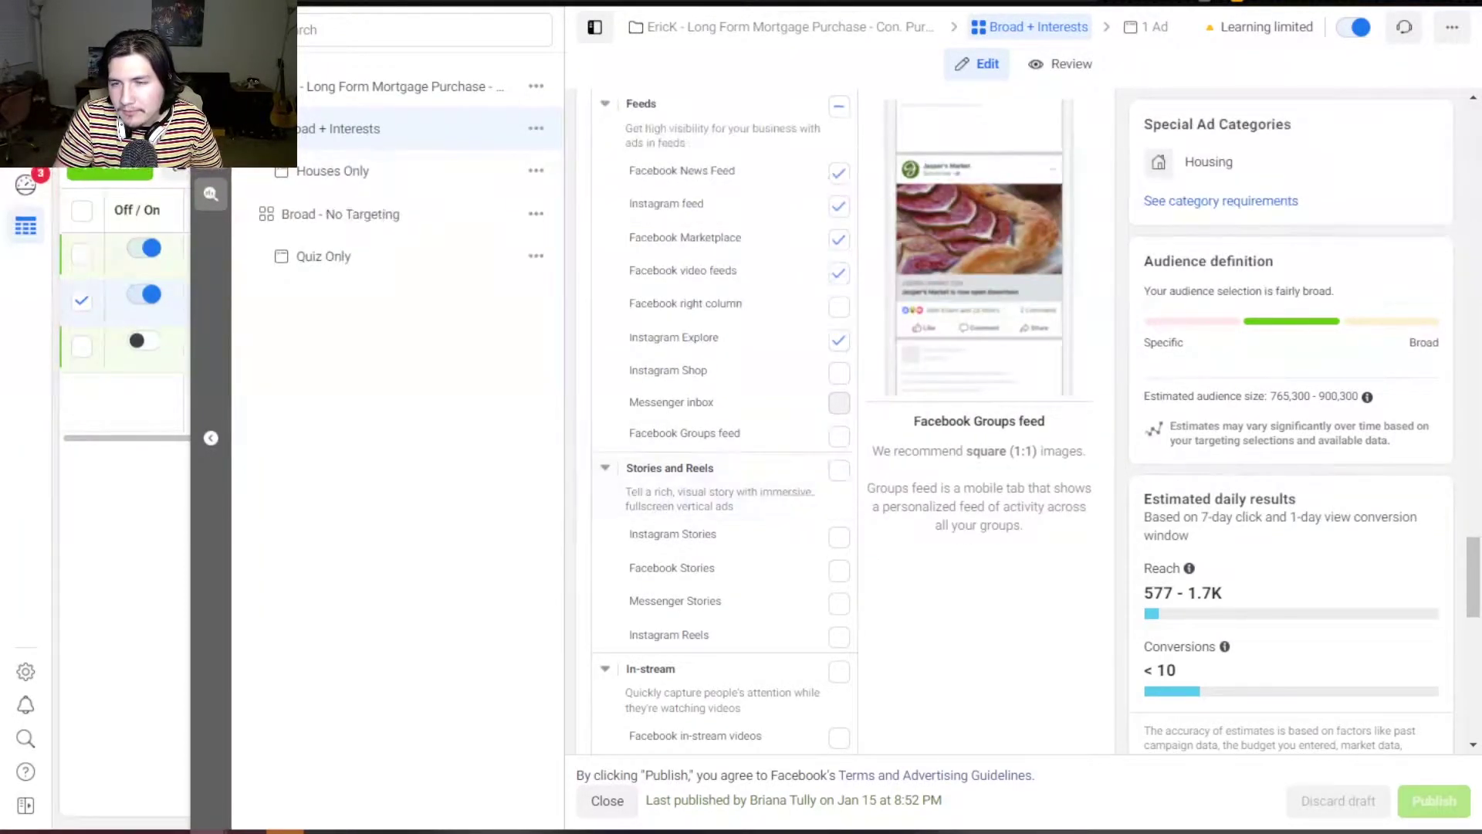
pyautogui.scroll(-6, 726, 421)
pyautogui.scroll(-1, 725, 420)
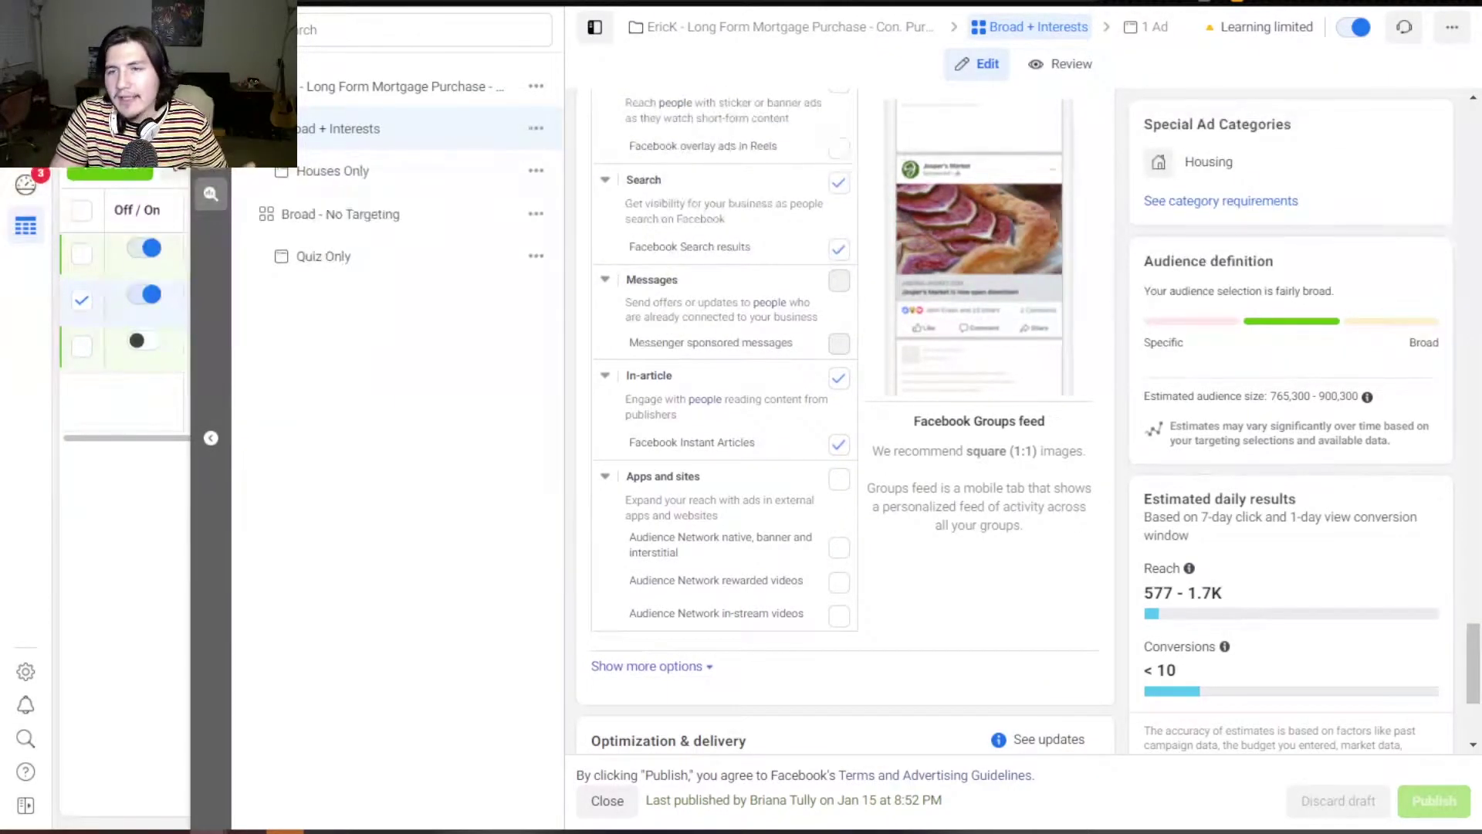
pyautogui.scroll(-2, 841, 421)
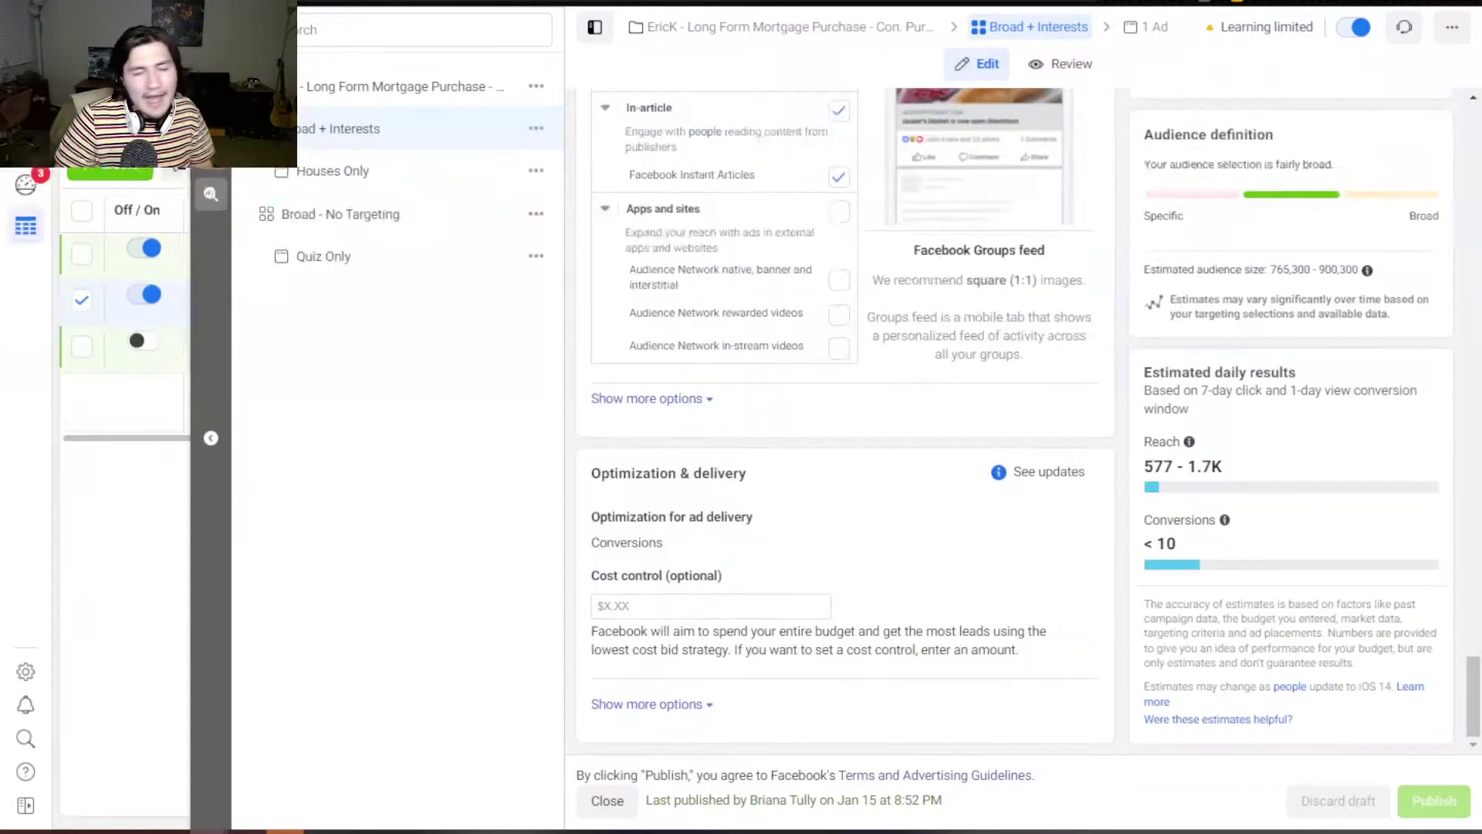
pyautogui.scroll(10, 841, 421)
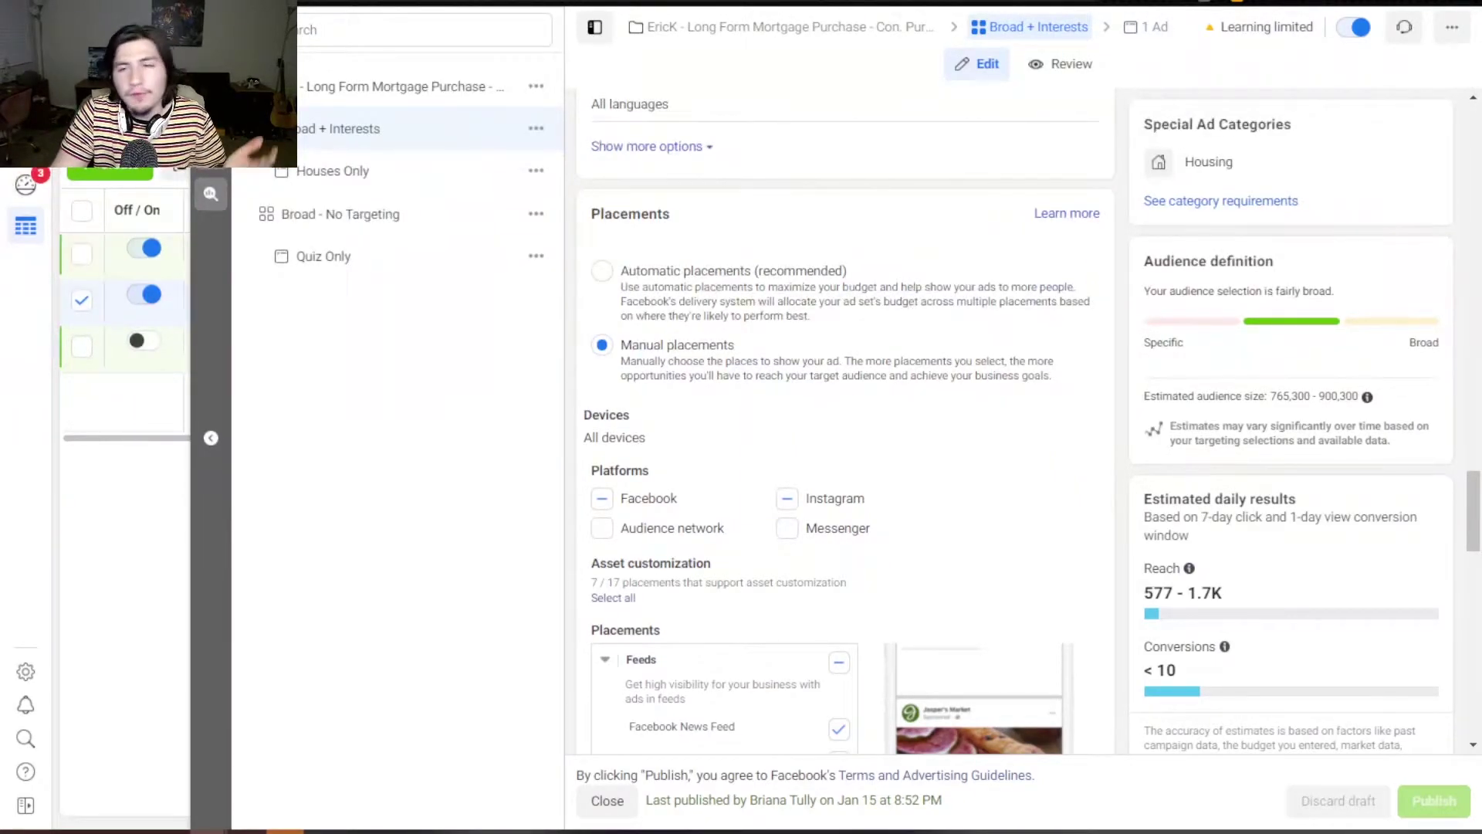
pyautogui.scroll(-10, 846, 420)
pyautogui.scroll(1, 845, 420)
pyautogui.scroll(15, 845, 421)
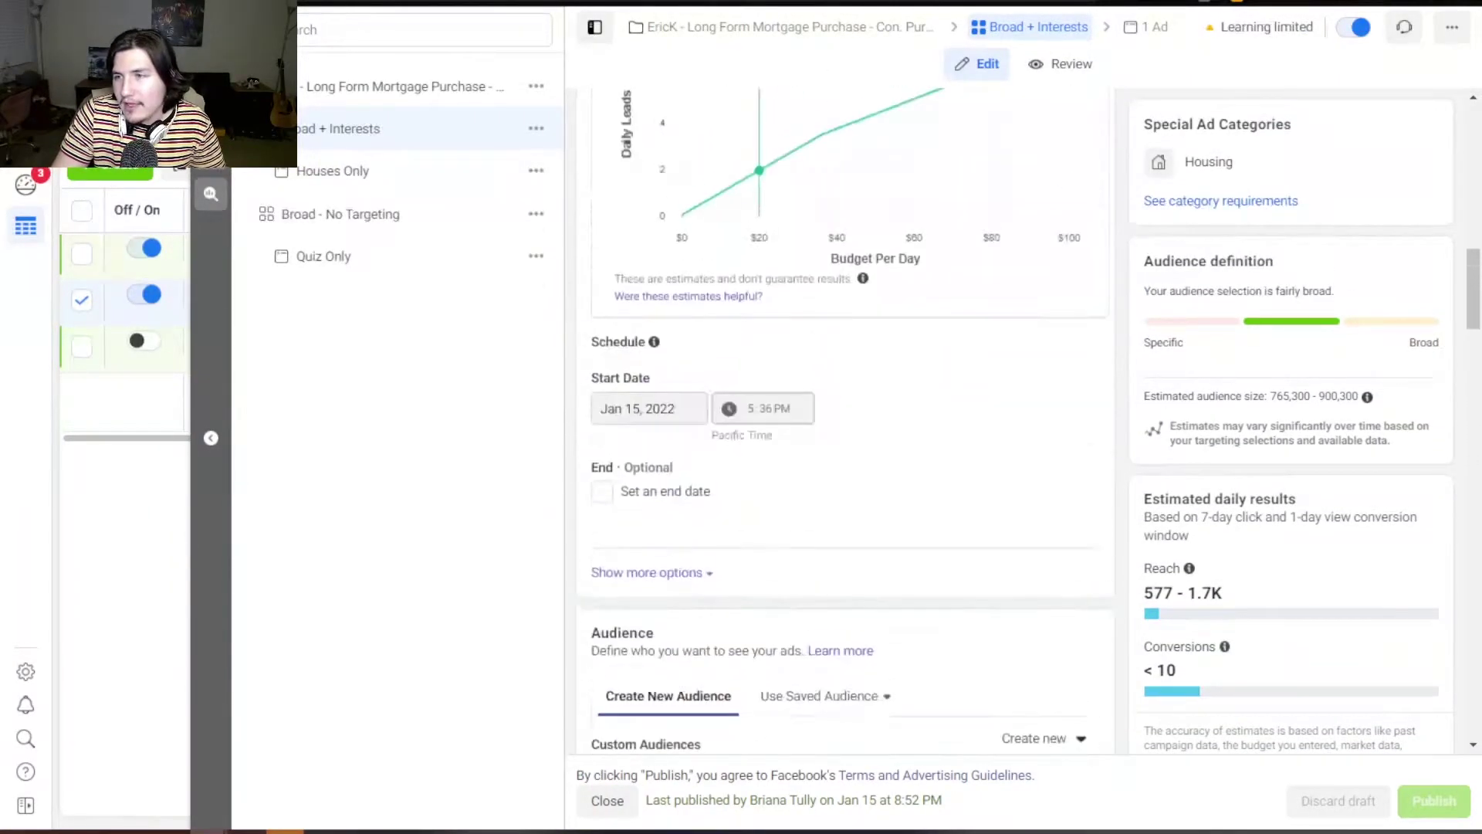
pyautogui.scroll(10, 845, 421)
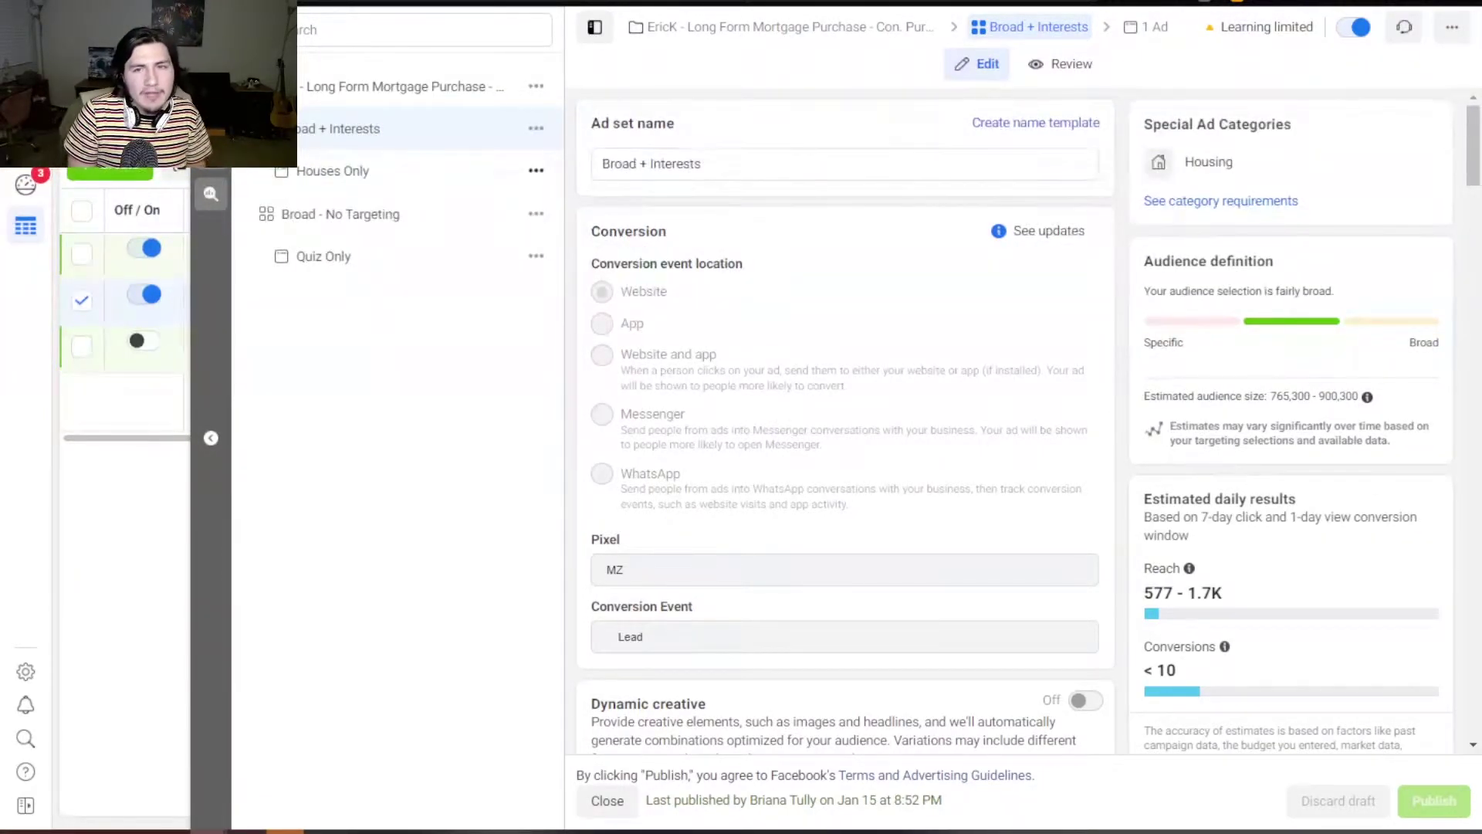
# - Open the Houses Only ad and scroll through its primary text, headline and format
pyautogui.click(332, 170)
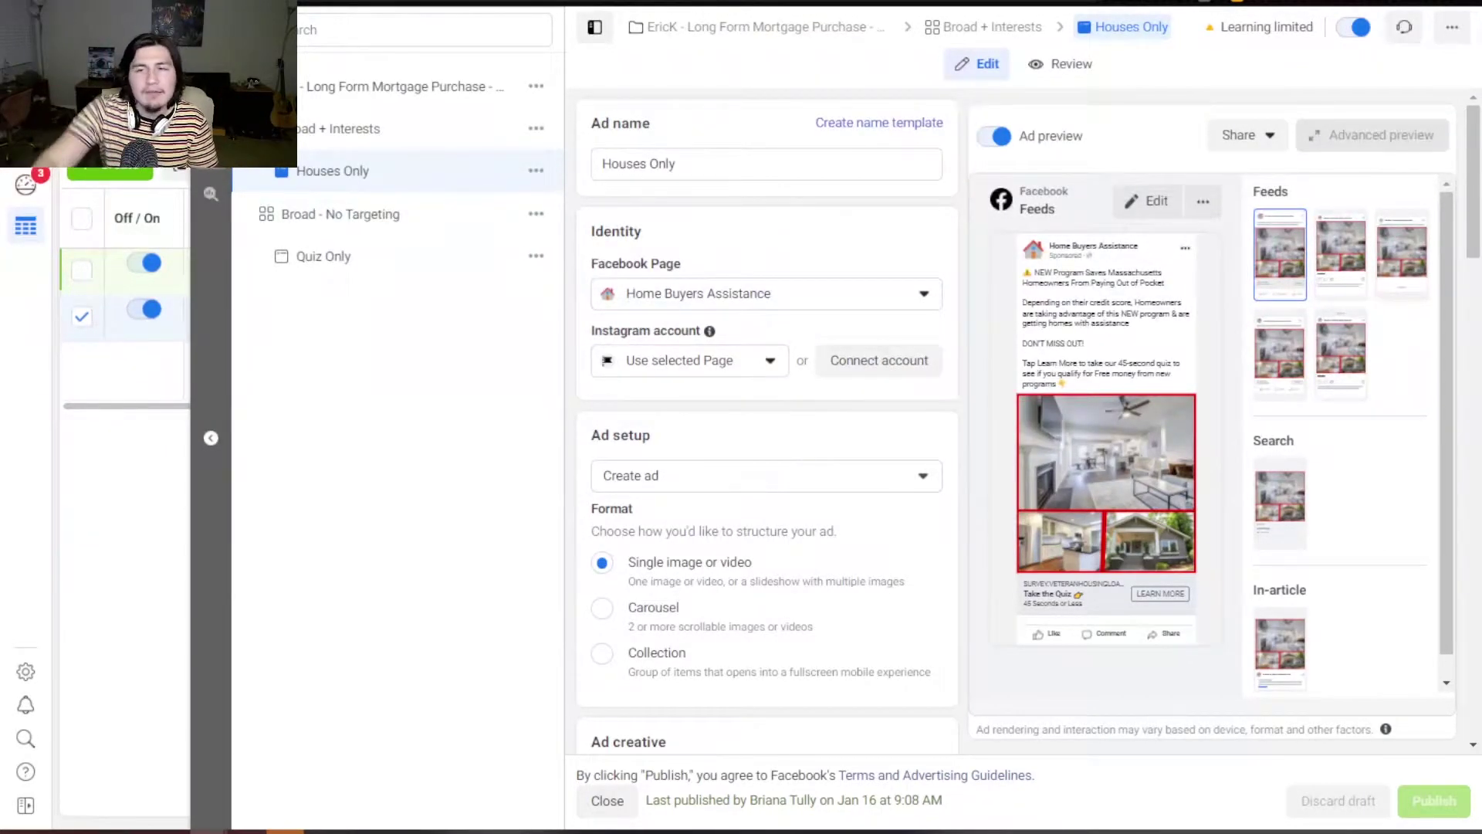
pyautogui.scroll(-10, 766, 417)
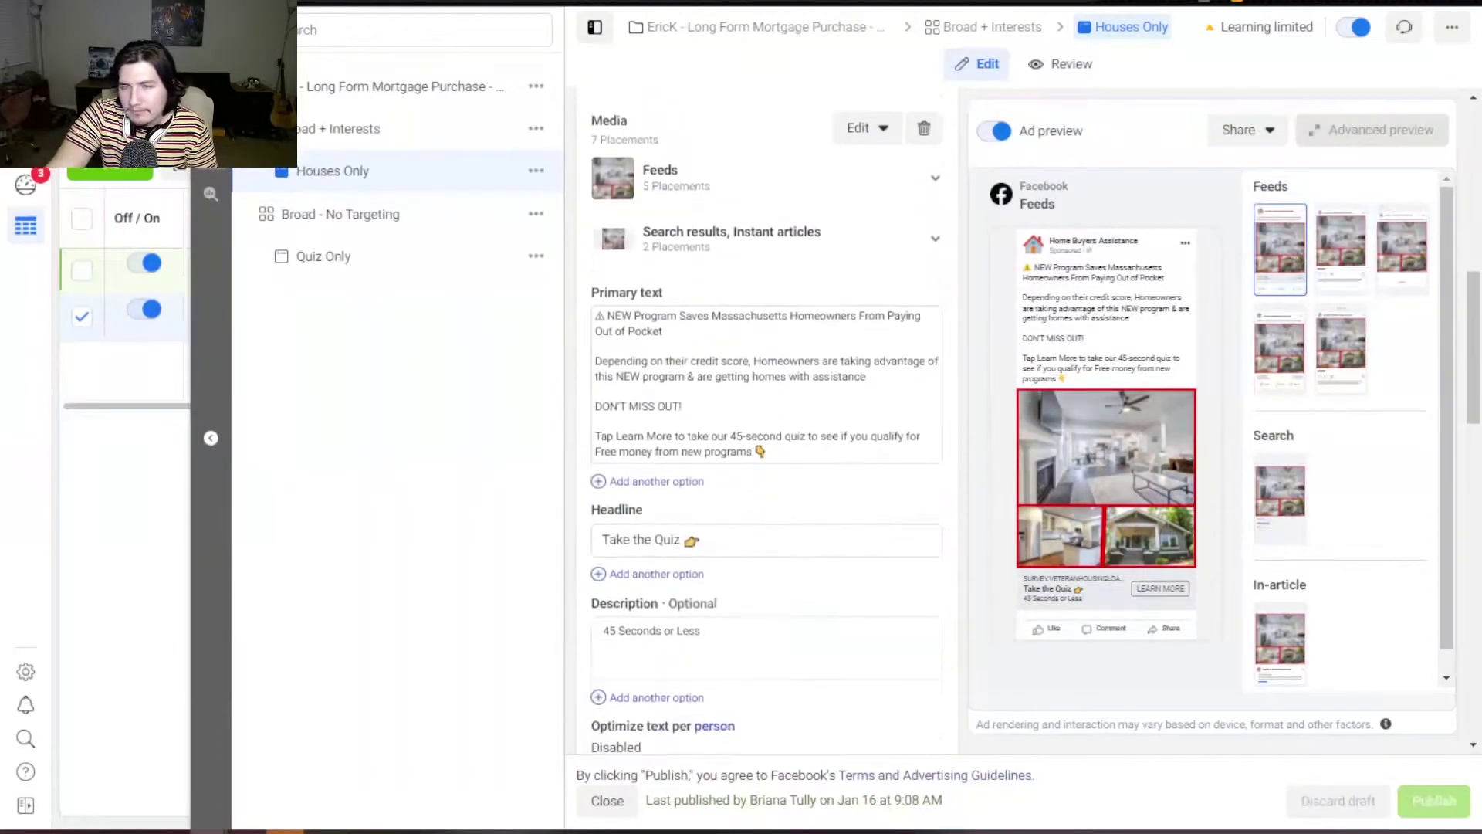
pyautogui.scroll(6, 767, 417)
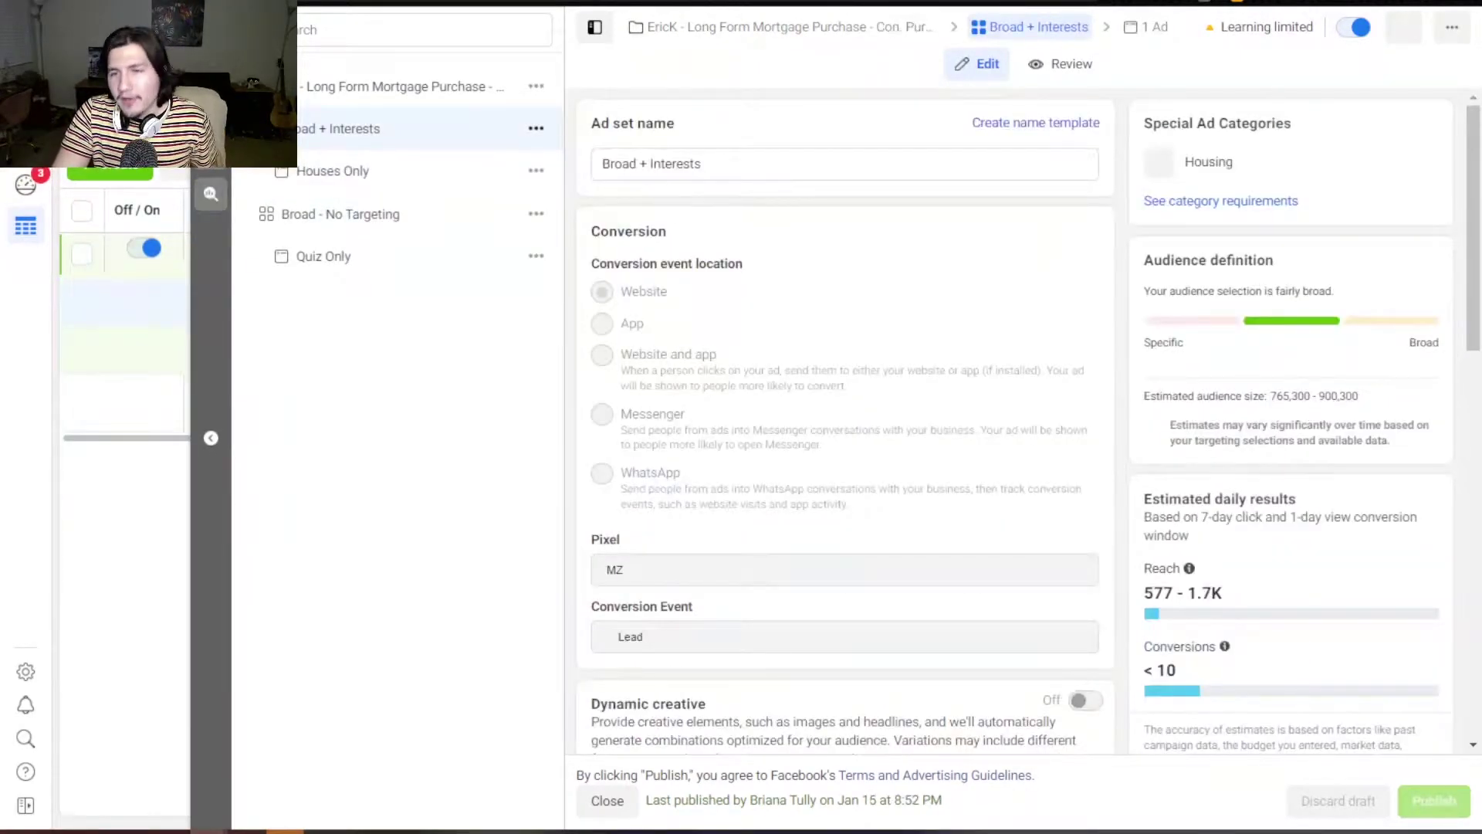
# - Look over the Broad + Interests audience and placements, then close the ad set editor
pyautogui.scroll(-12, 845, 421)
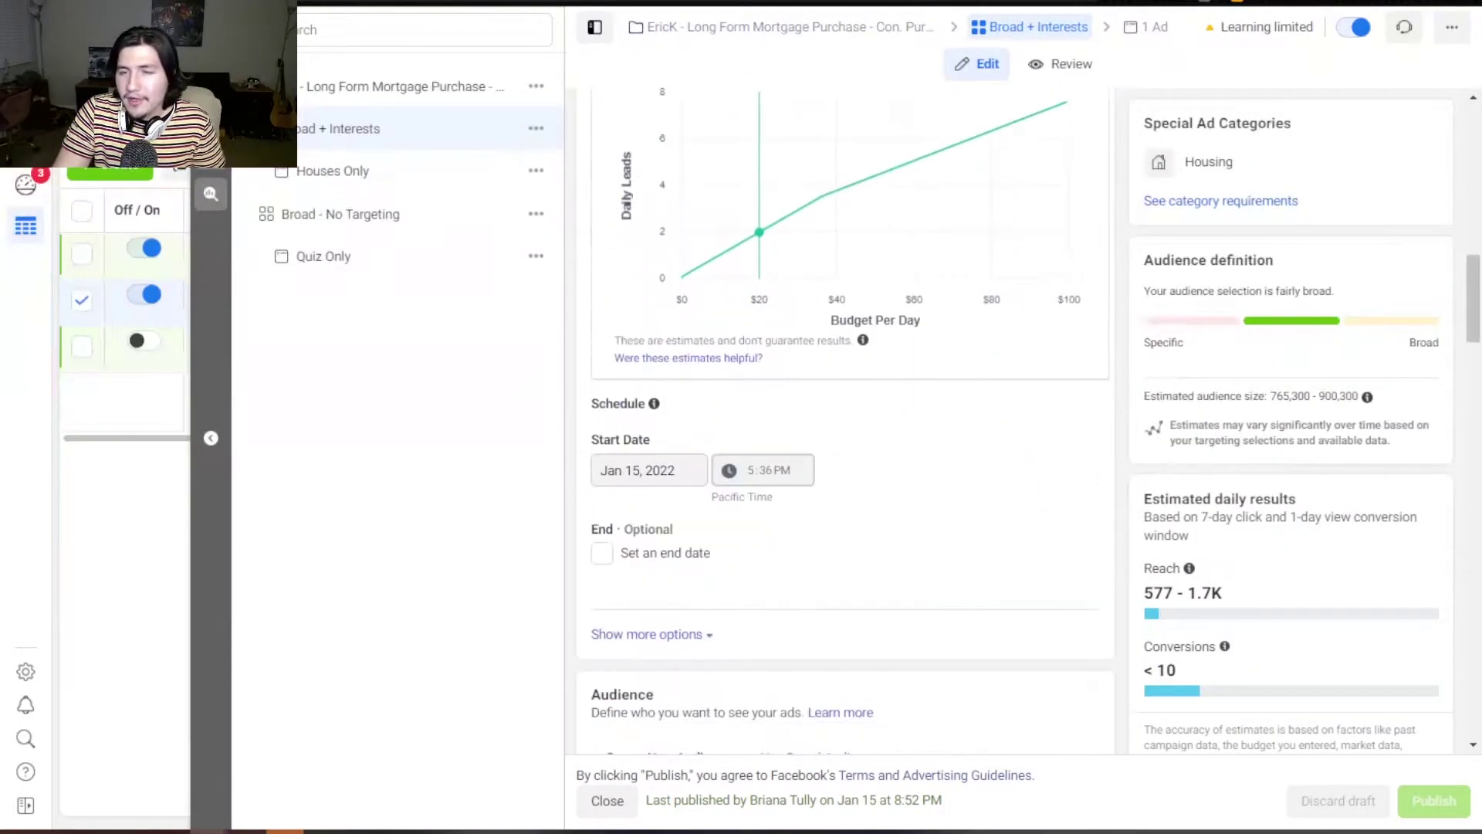
pyautogui.scroll(-8, 846, 421)
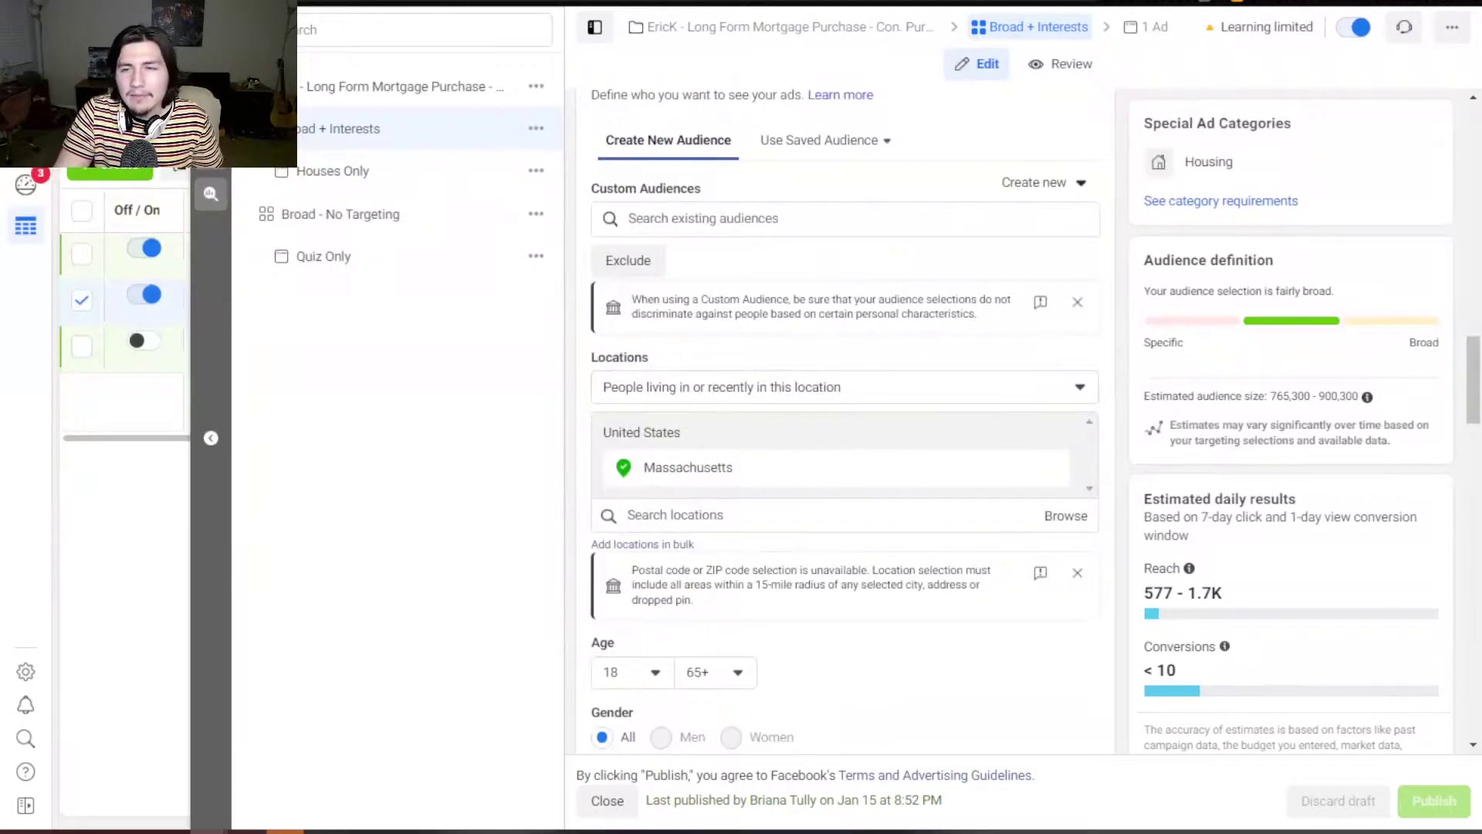
pyautogui.scroll(-1, 846, 421)
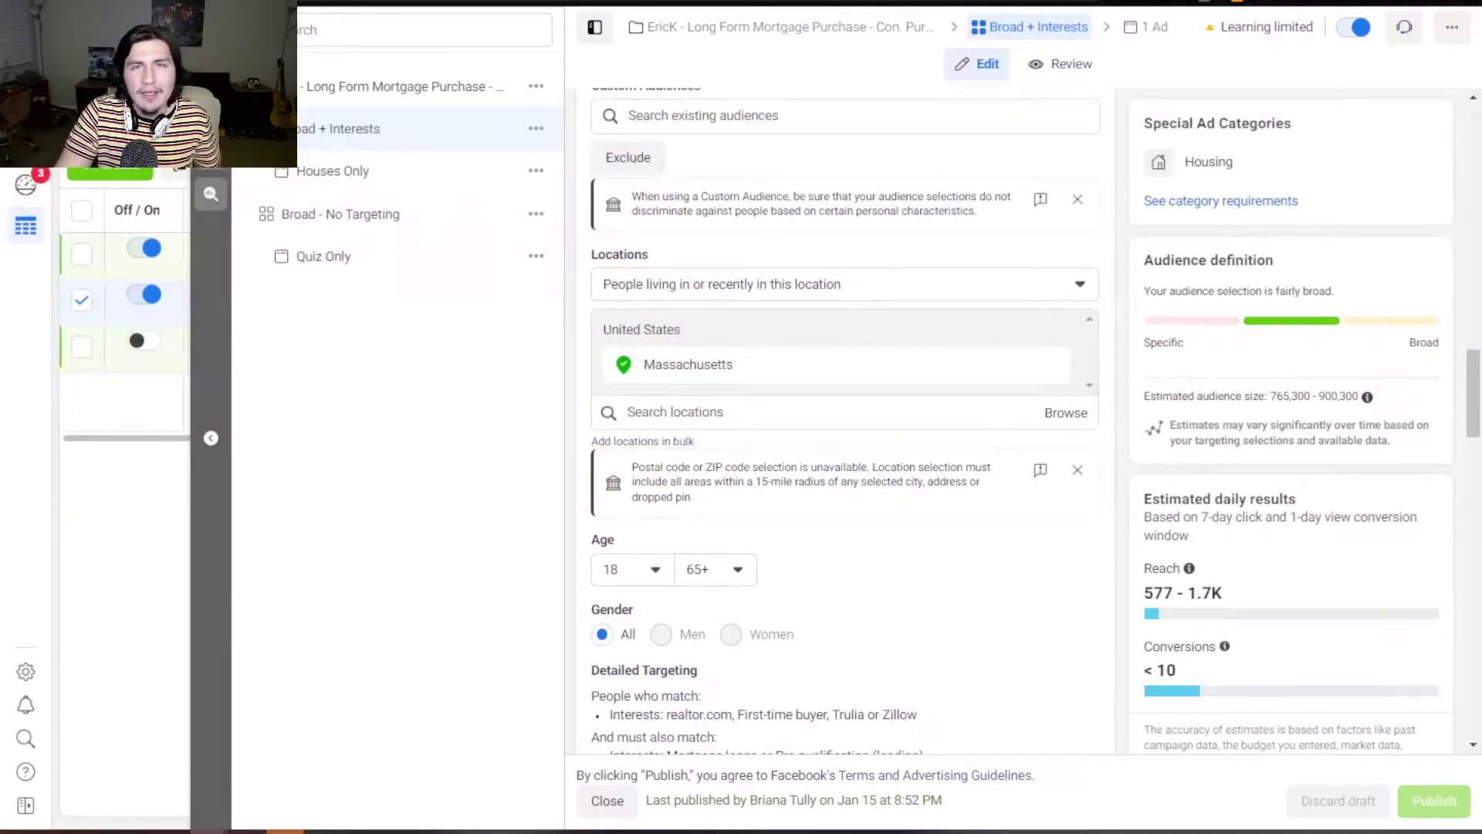
pyautogui.moveTo(1051, 364)
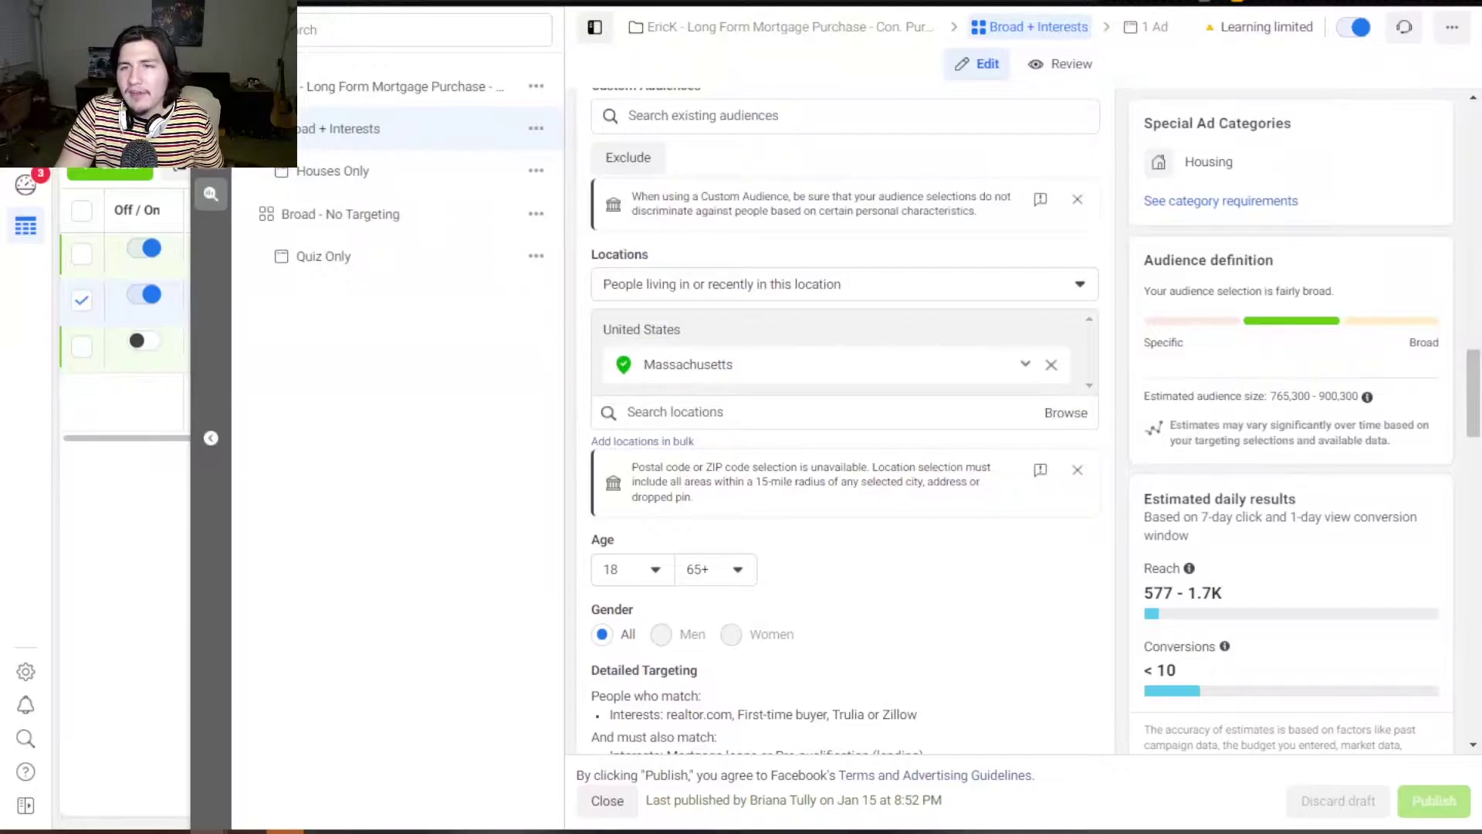
pyautogui.scroll(-10, 1052, 364)
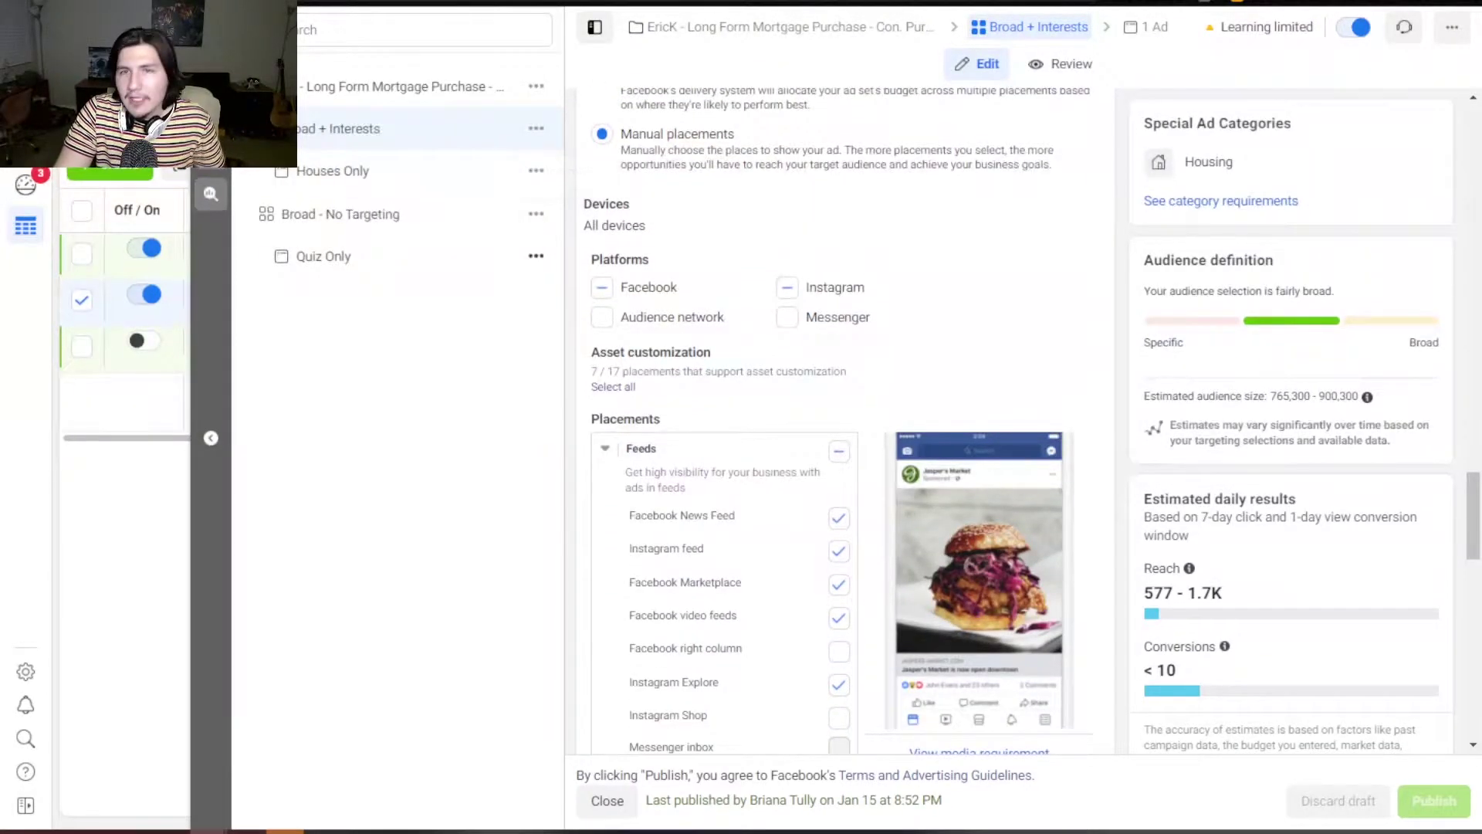
pyautogui.press('Escape')
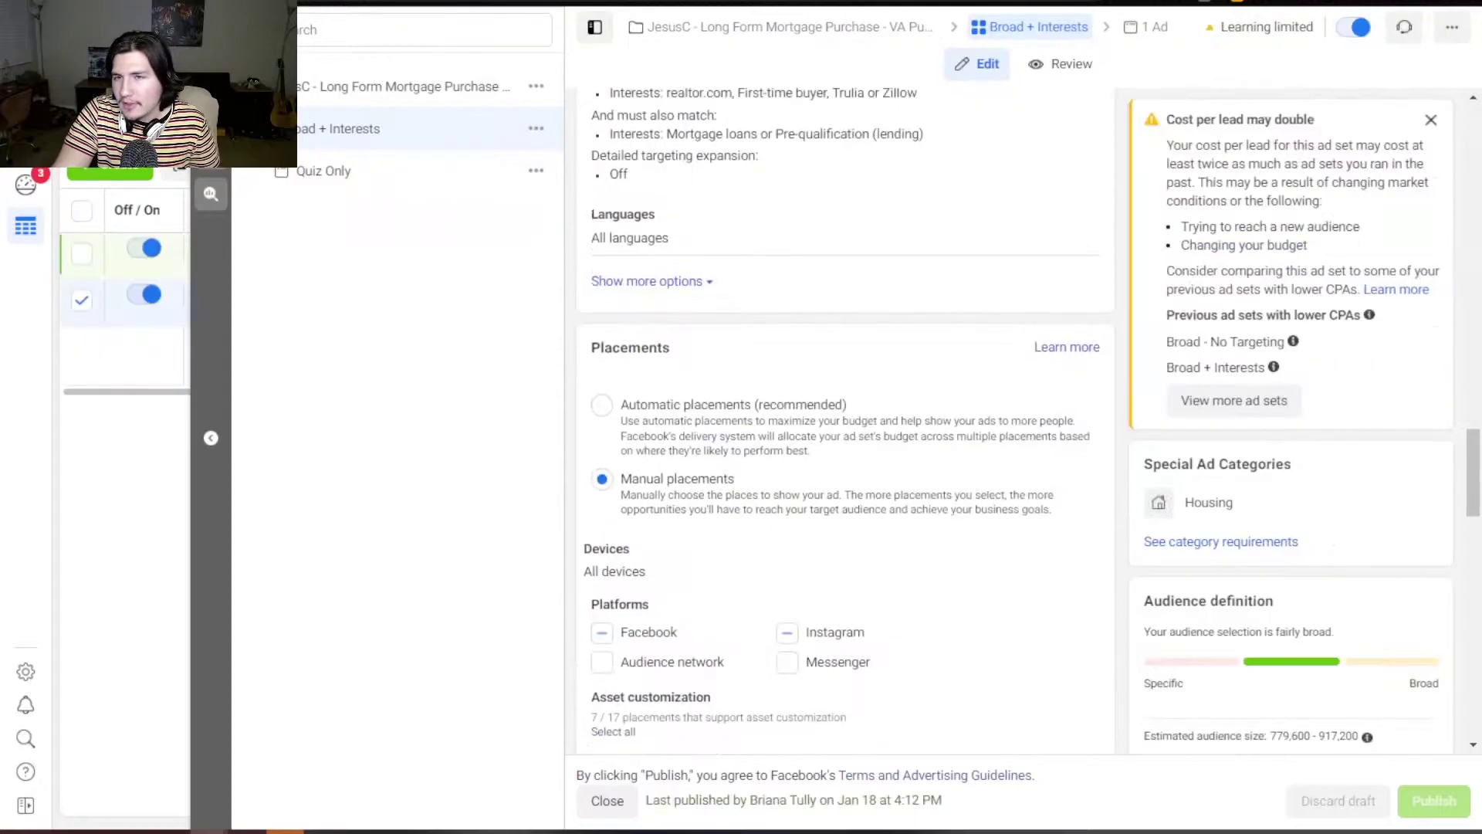
# - Scroll up through the VA Purchase Broad + Interests ad set's targeting settings
pyautogui.scroll(3, 845, 421)
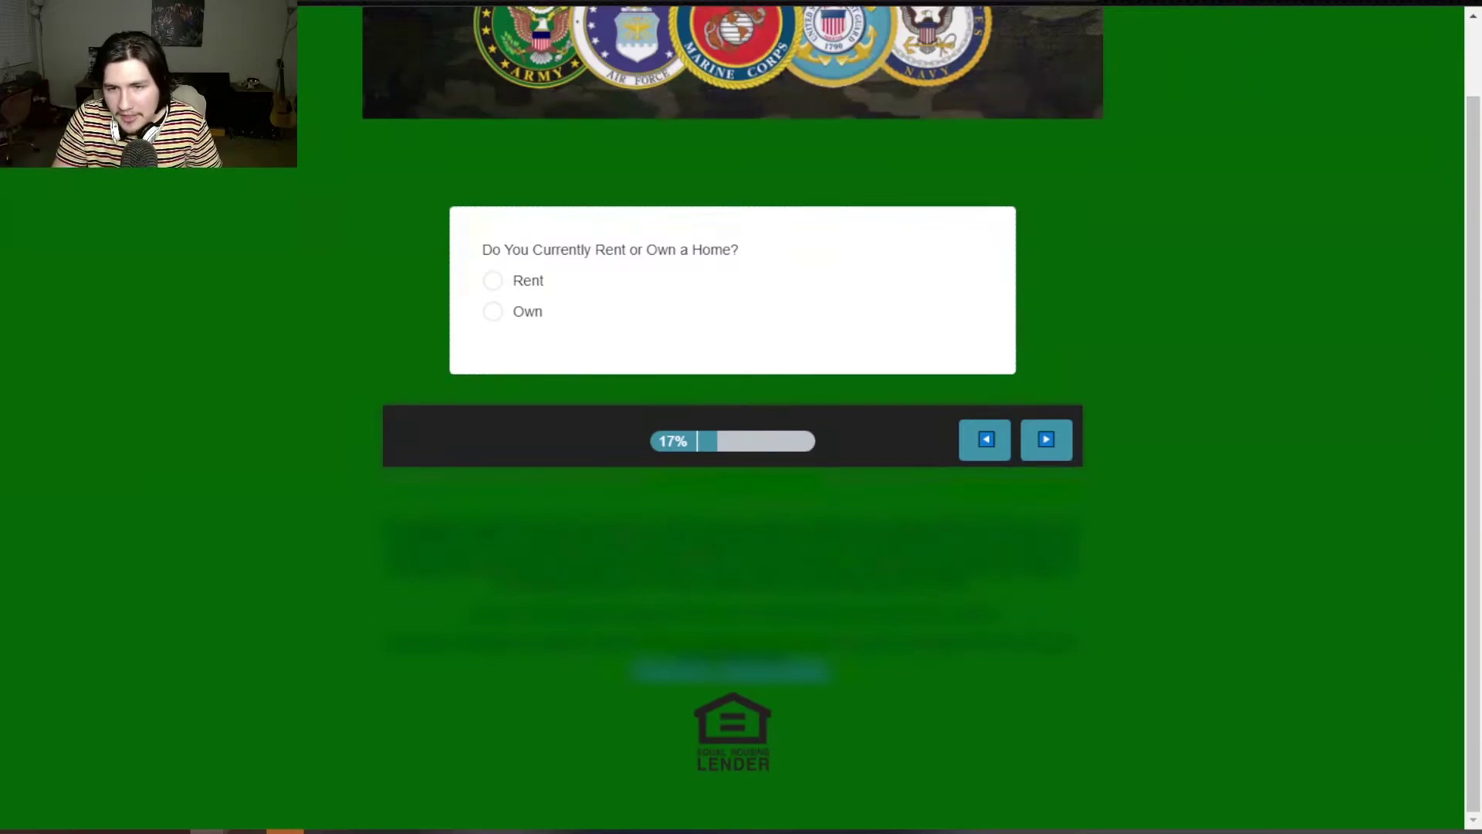
# - Highlight the text line beneath the rent-or-own quiz question, then clear the highlight
pyautogui.moveTo(463, 614); pyautogui.dragTo(1004, 614)
pyautogui.click(1004, 613)
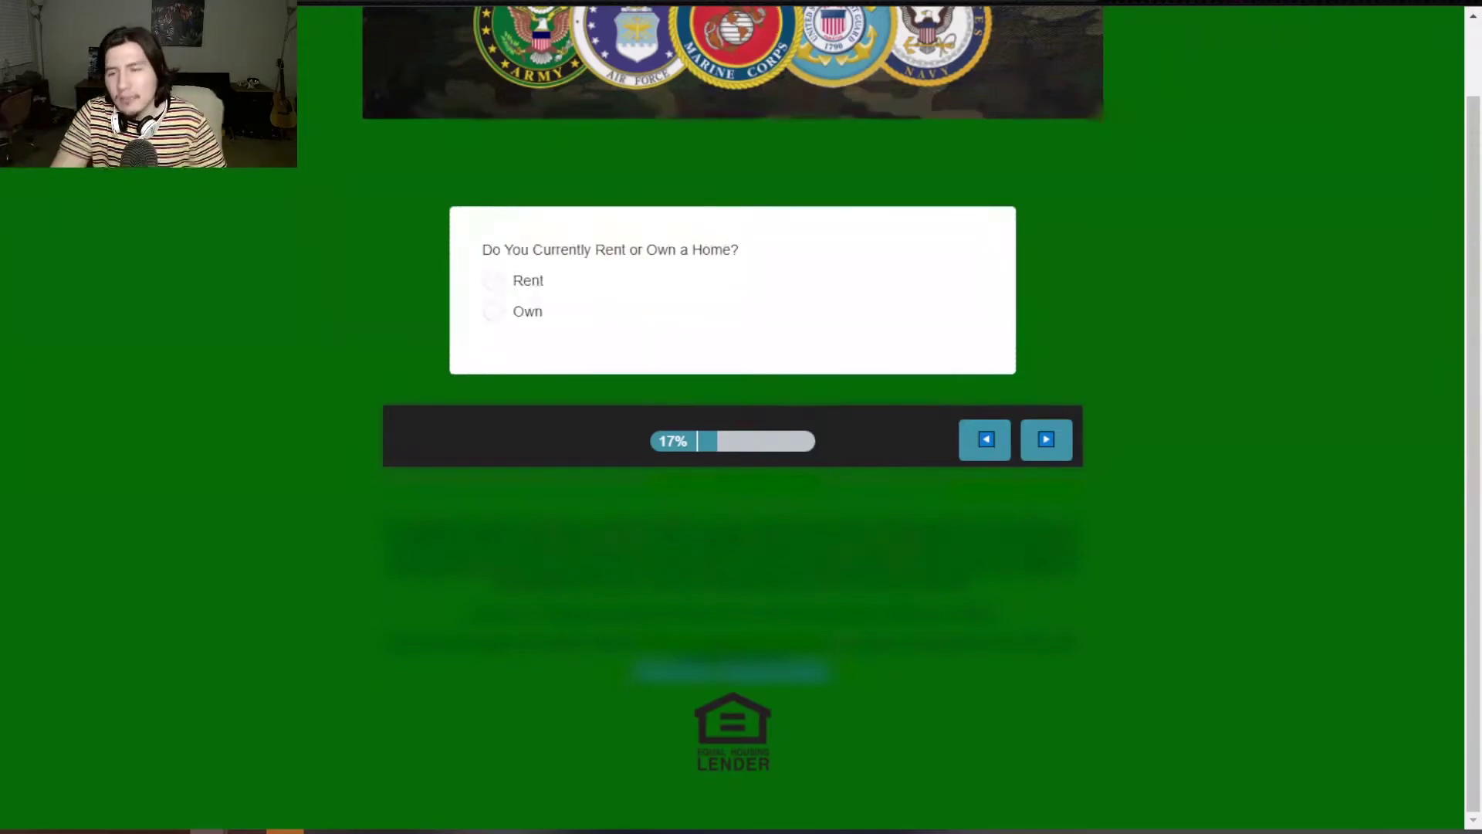
# - Switch to the VA Purchase leads spreadsheet with ctrl+Tab
pyautogui.hotkey('ctrl', 'Tab')
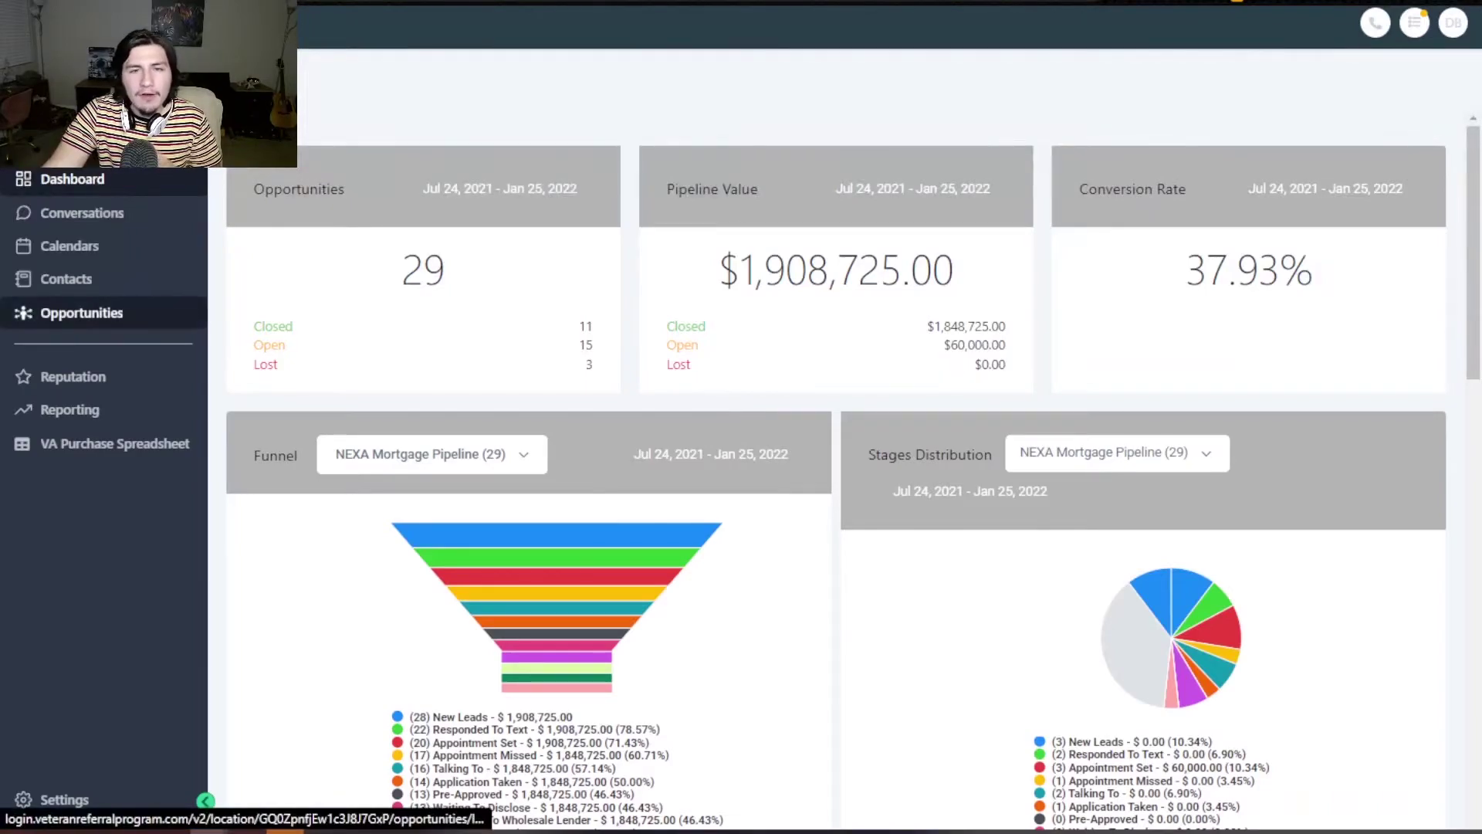
# - Go to the Opportunities list from the GoHighLevel sidebar
pyautogui.click(81, 312)
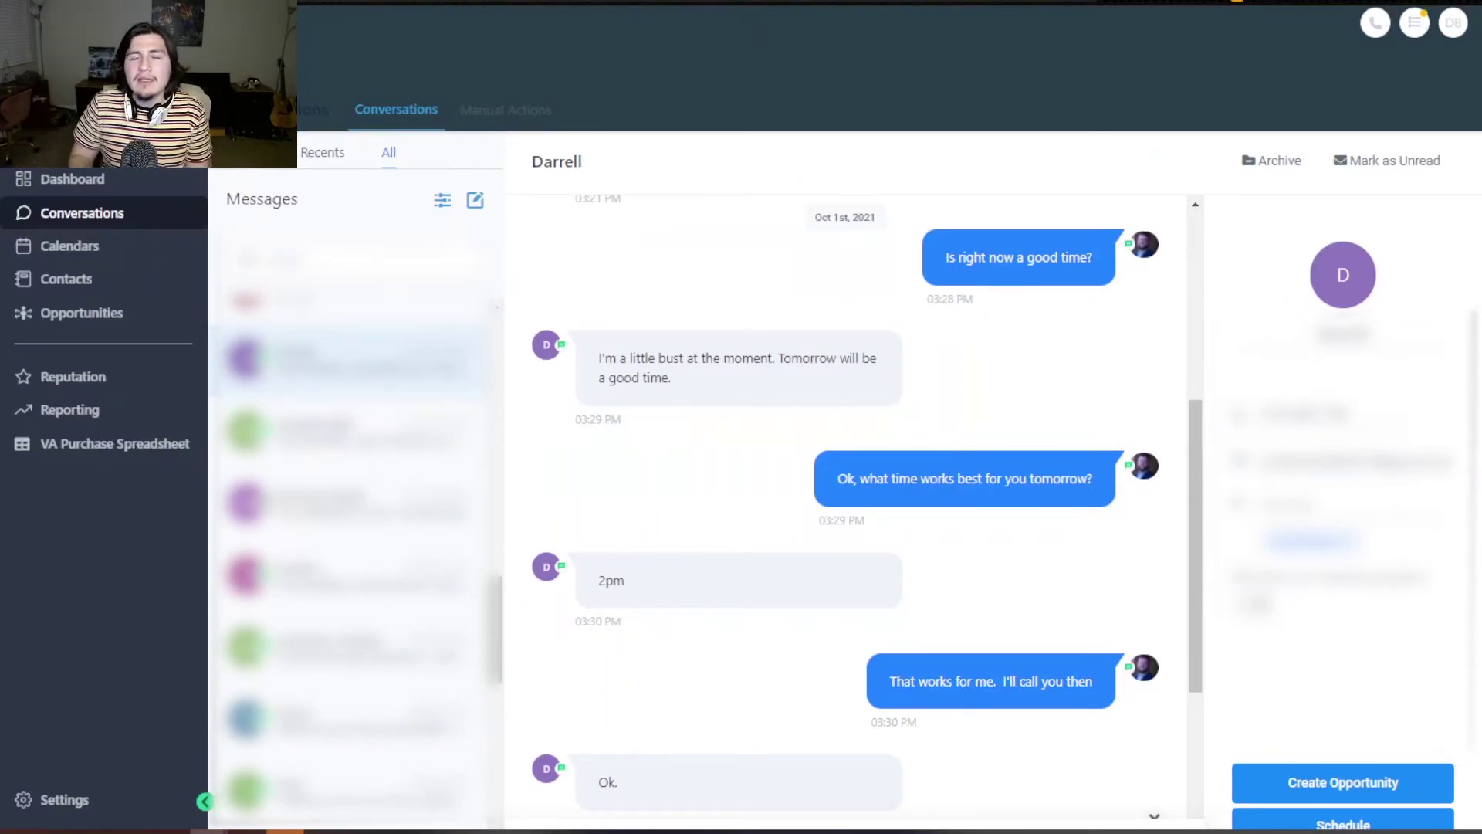
# - Scroll up the lead's SMS thread toward the first Michigan VA follow-up message
pyautogui.scroll(5, 853, 510)
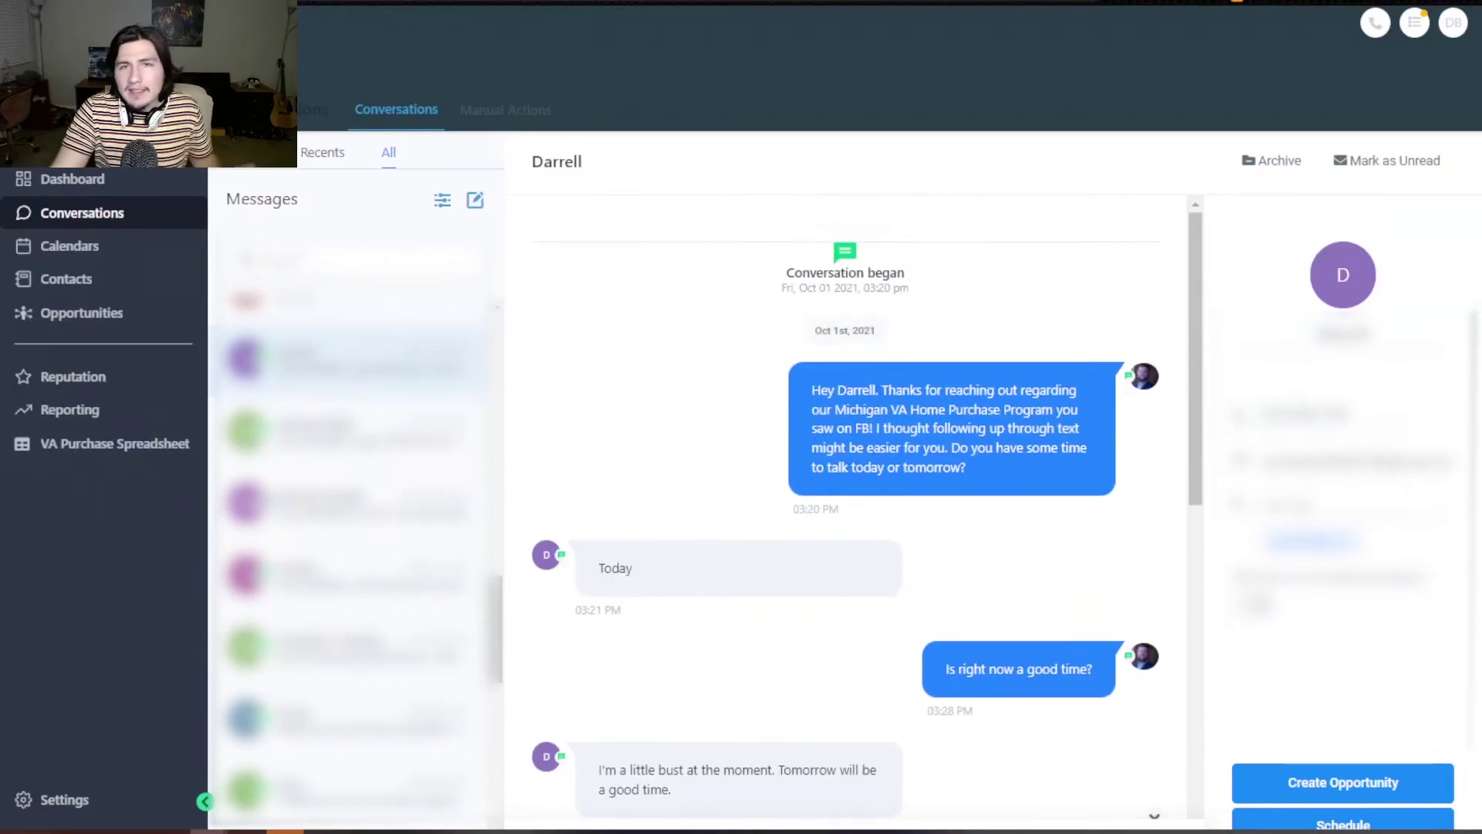